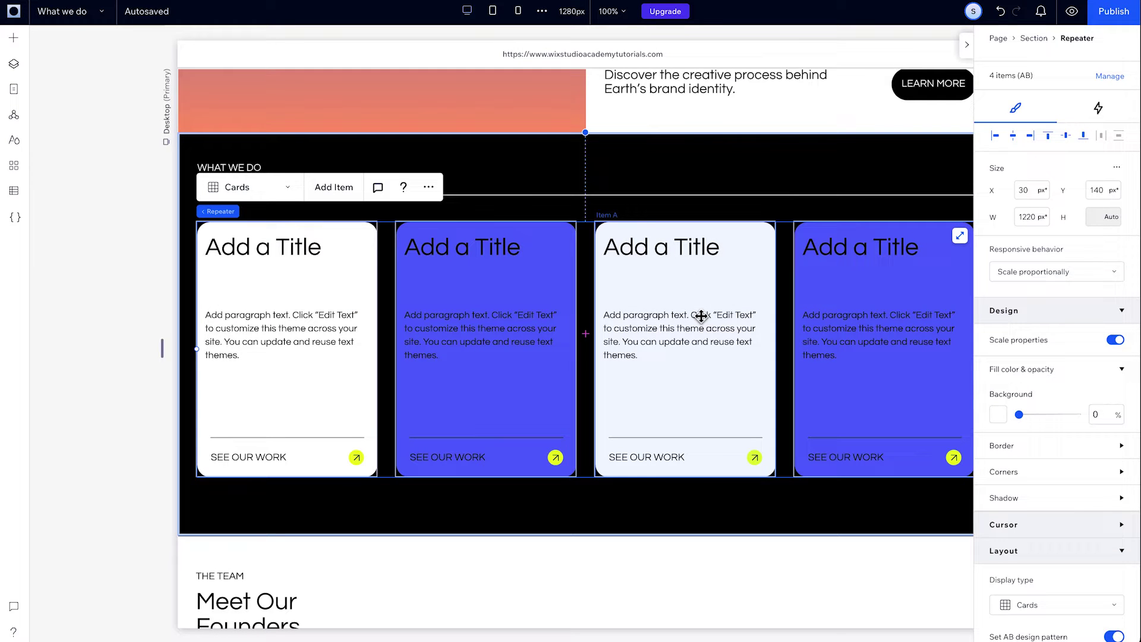
Preview the repeater's stacked cards at the 390px mobile breakpoint, then widen the viewport
left_click(515, 13)
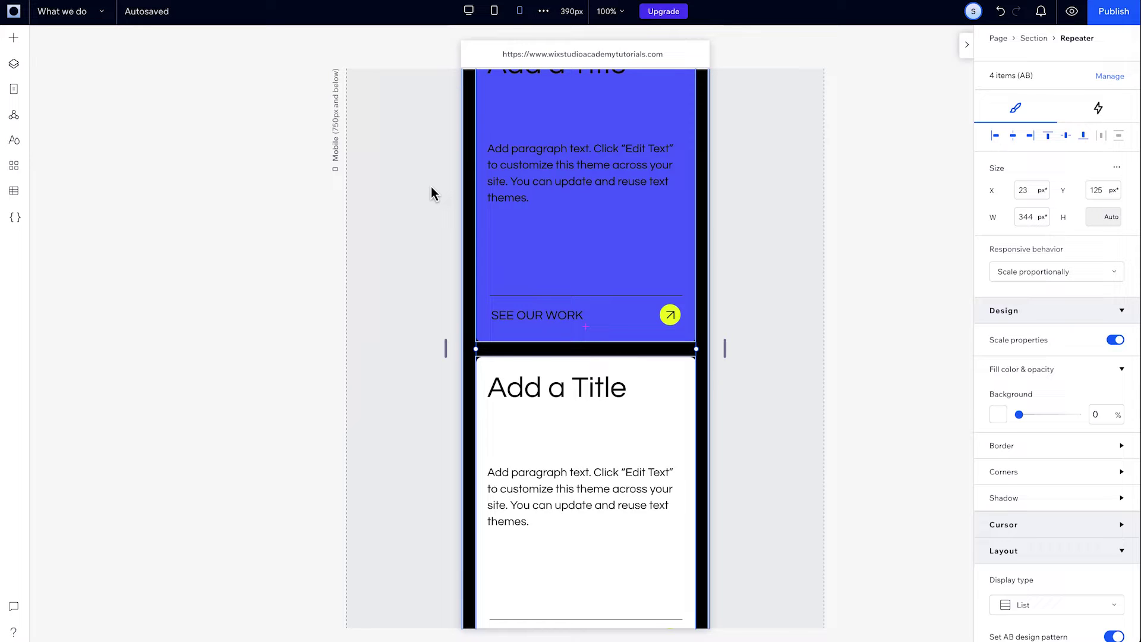
scroll(430, 187, "up", 5)
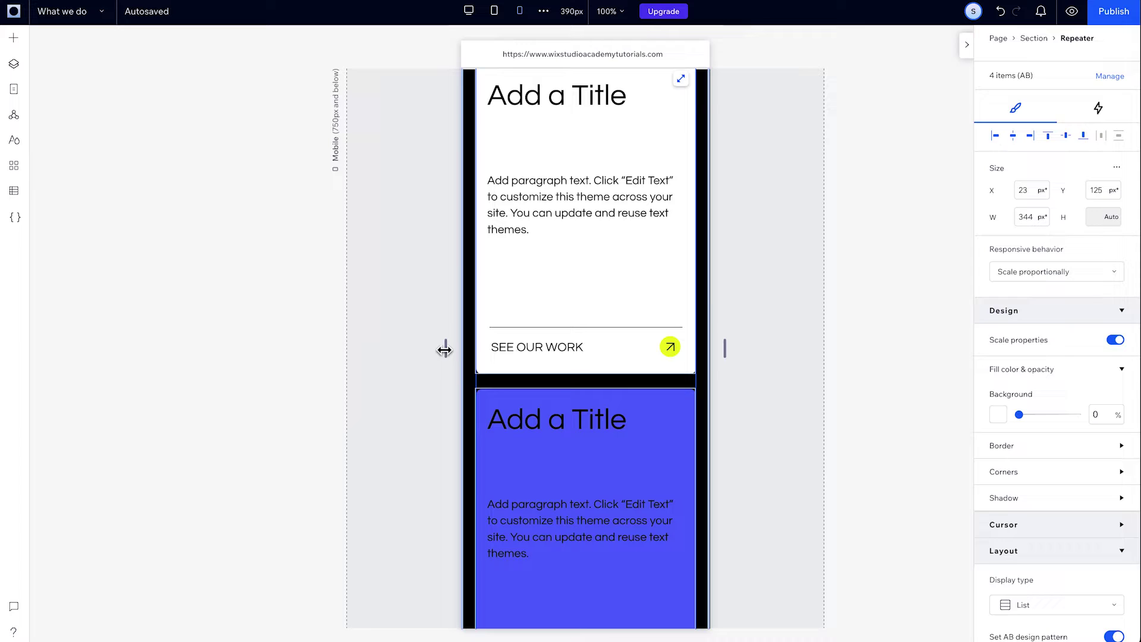
mouse_move(445, 349)
left_mouse_down()
mouse_move(391, 349)
mouse_move(445, 348)
left_mouse_up()
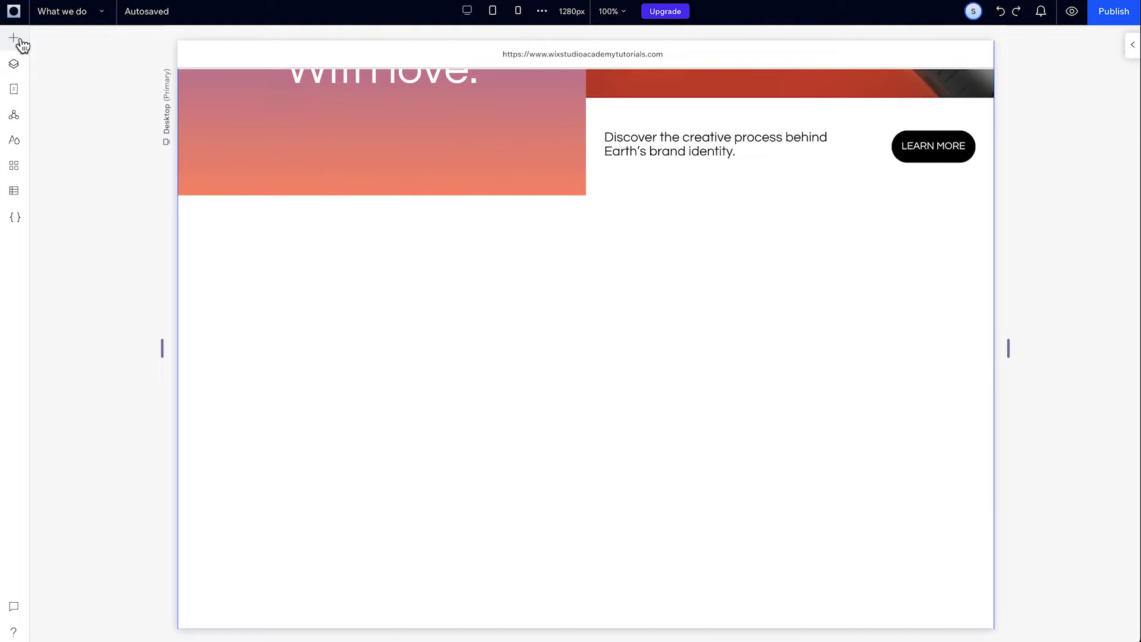
Place a Repeater in the empty section below the hero and add a fourth item
left_click(14, 39)
left_click_drag(301, 331, 585, 301)
left_click(543, 239)
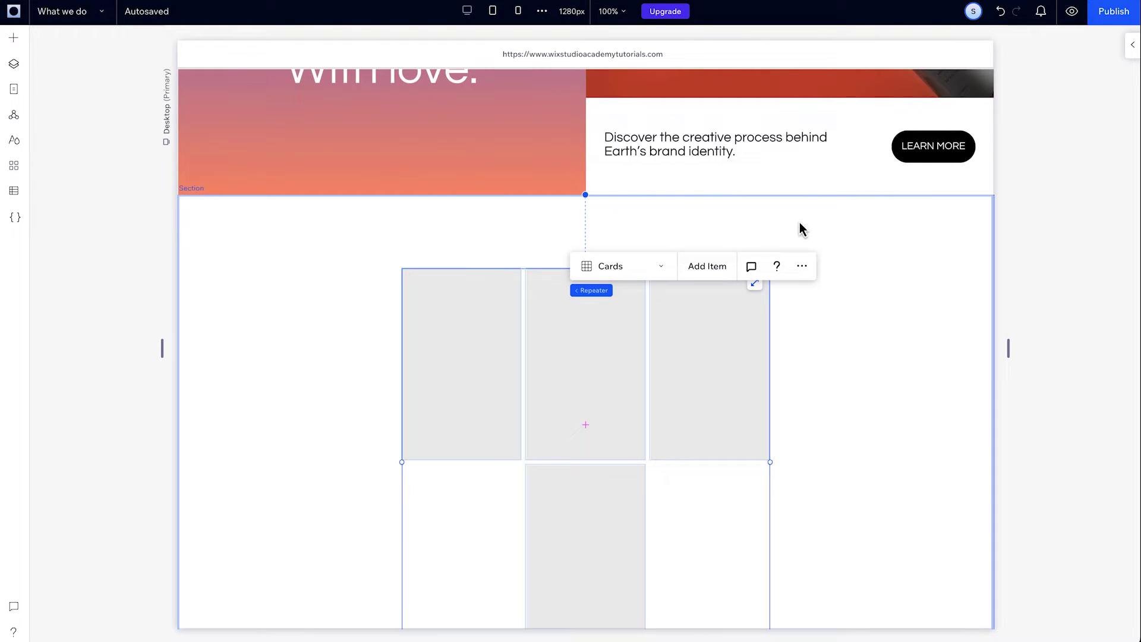
left_click(1133, 46)
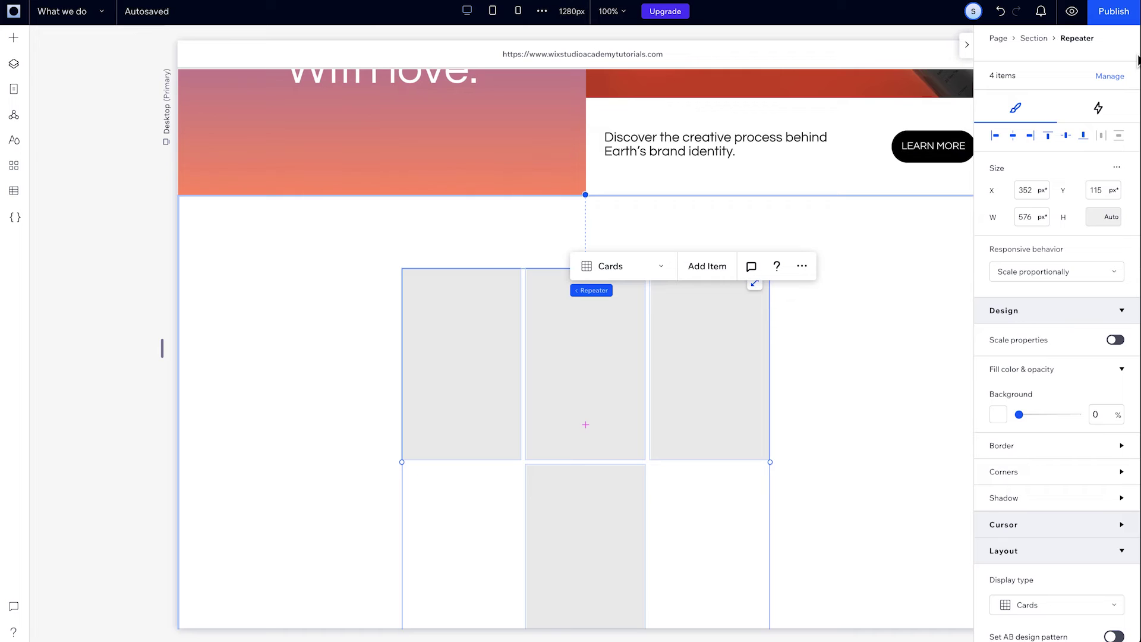
Set the repeater to four items per row, testing card wrapping on a narrower canvas
left_click(1110, 76)
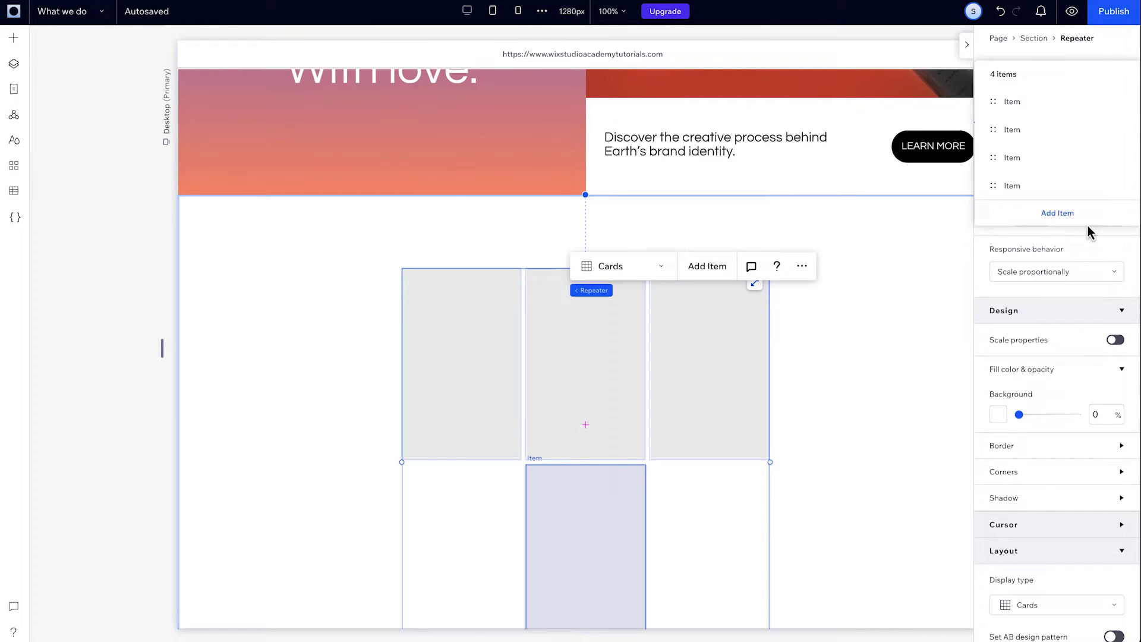
scroll(1105, 235, "down", 5)
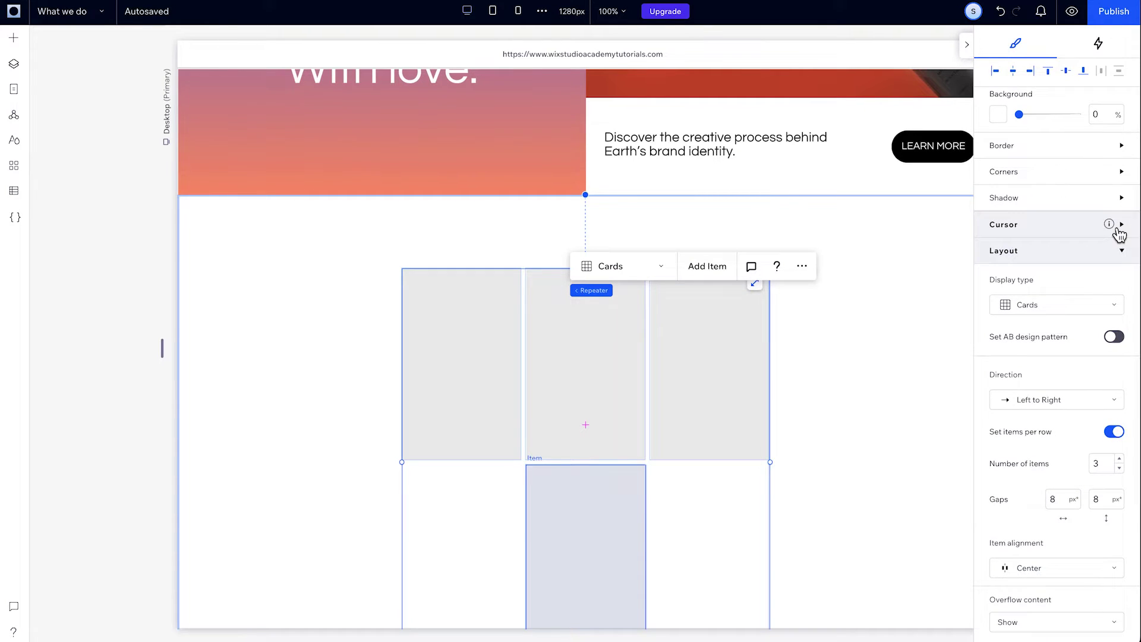
left_click(1121, 459)
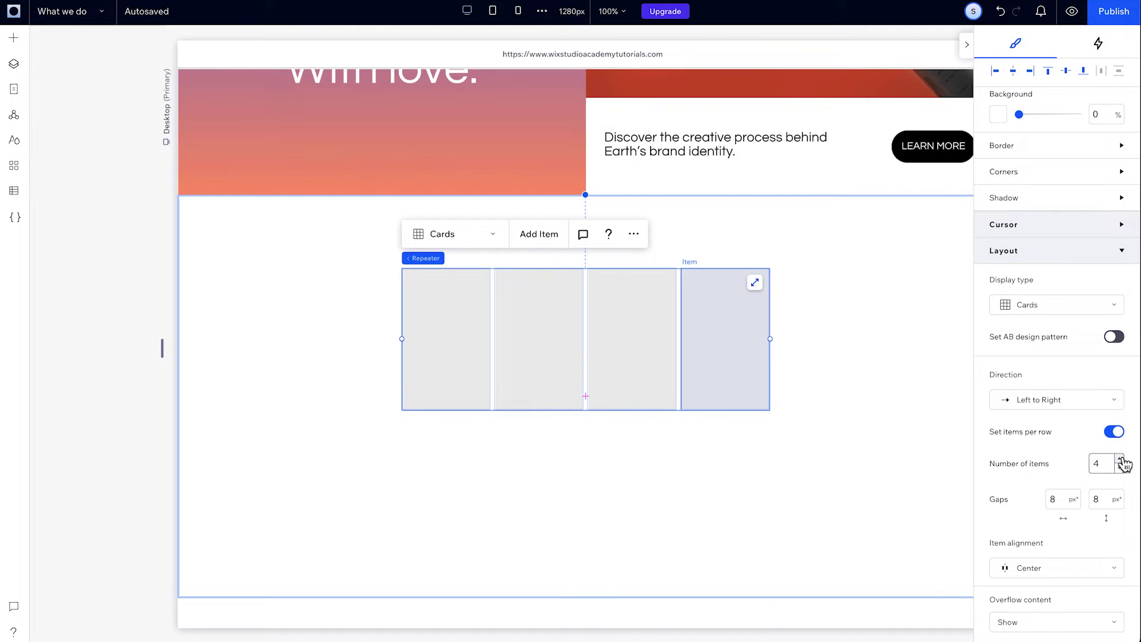
left_click(1120, 459)
left_click(1121, 458)
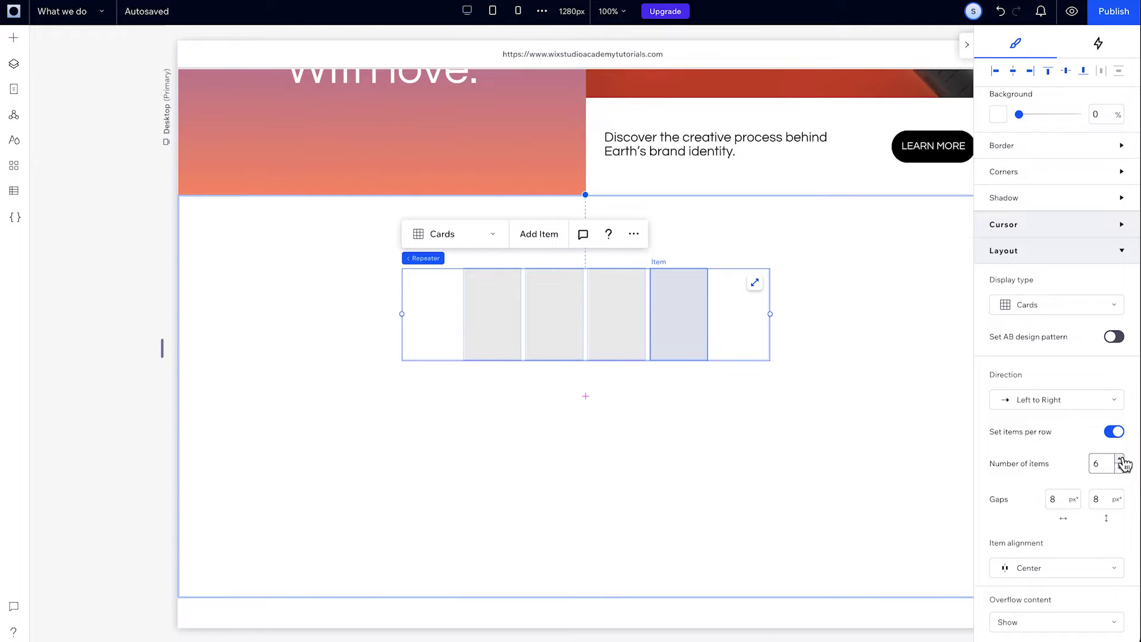
left_click(1121, 468)
left_click(1120, 468)
left_click(1120, 468)
left_click(1121, 469)
left_click(1121, 459)
left_click(1121, 459)
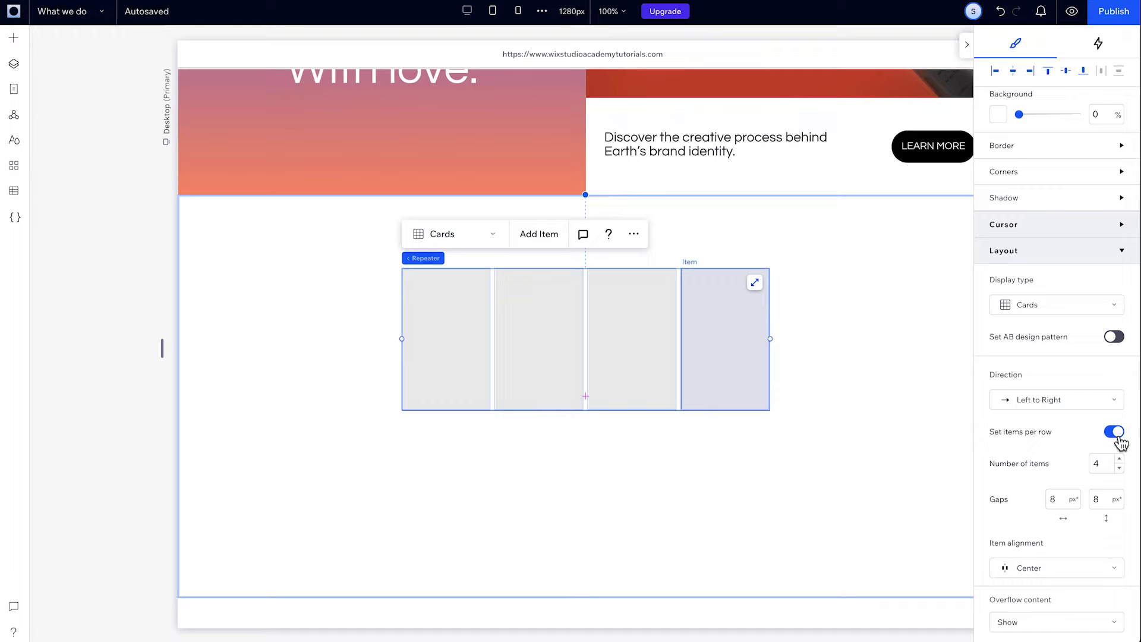
left_click(1115, 433)
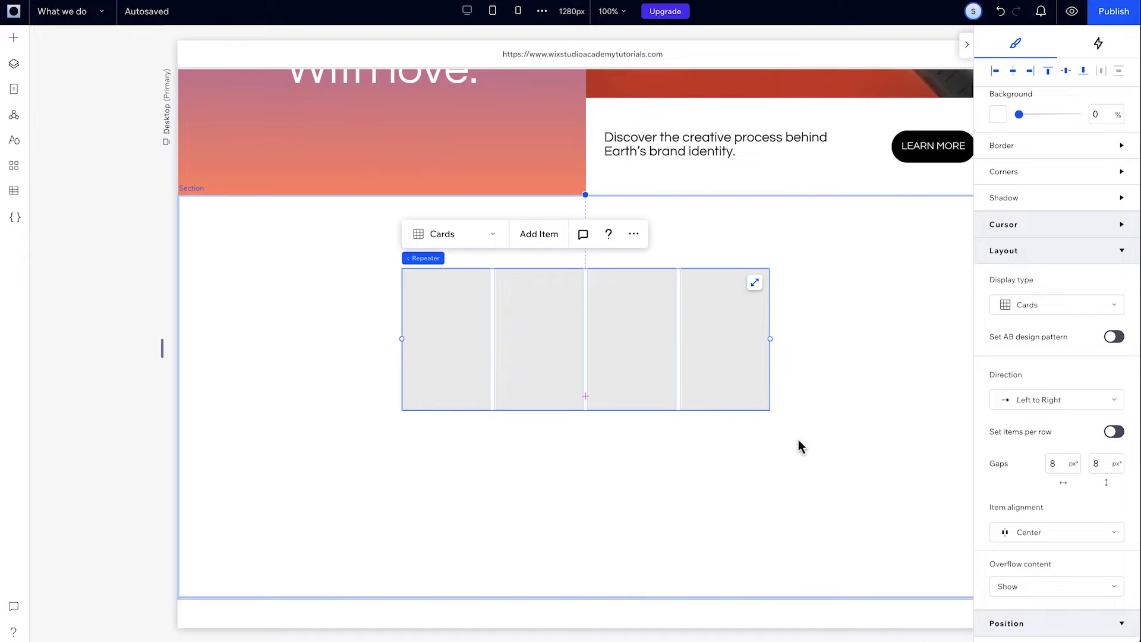
left_click_drag(163, 345, 126, 340)
left_click(1113, 432)
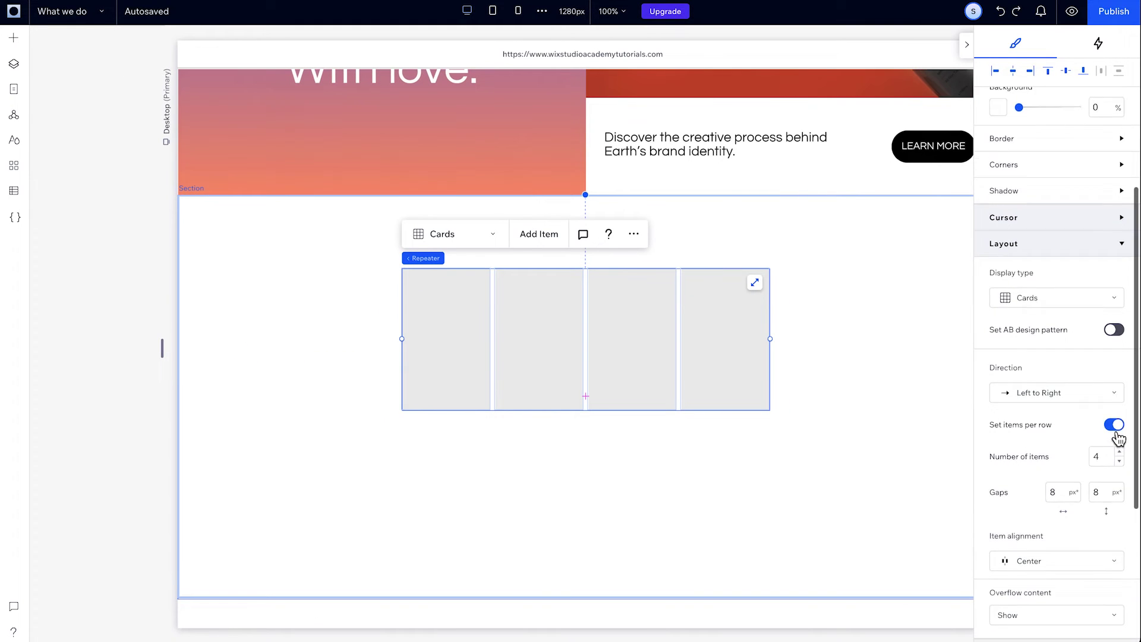
Keep Cards display type and Left to Right direction, and review the item alignment options
scroll(1113, 438, "down", 3)
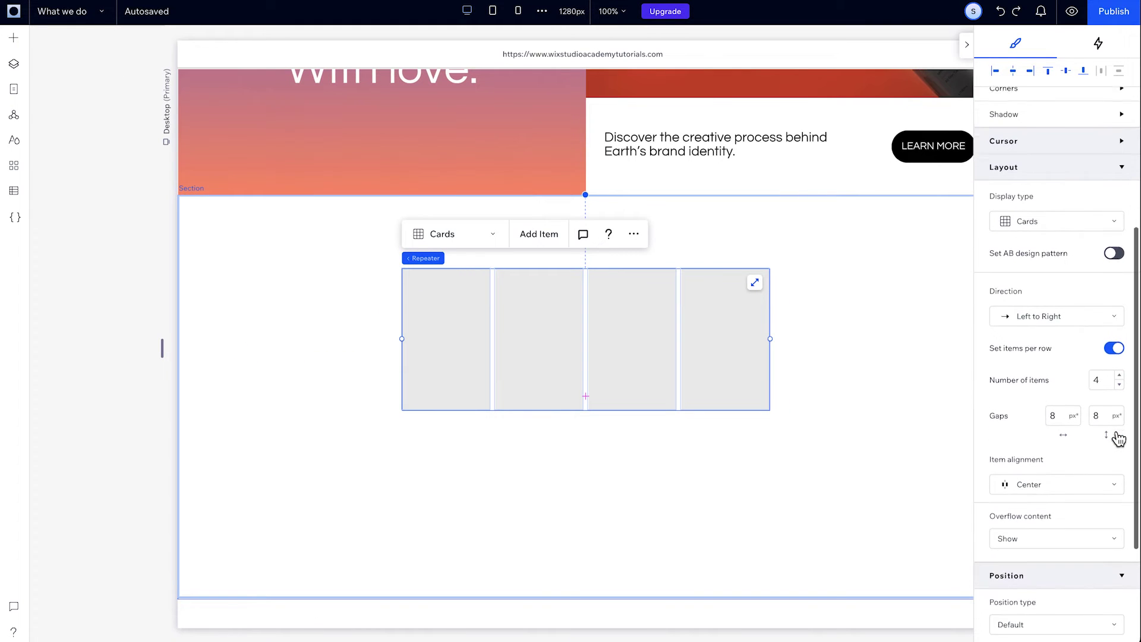
left_click(1055, 212)
left_click(1056, 212)
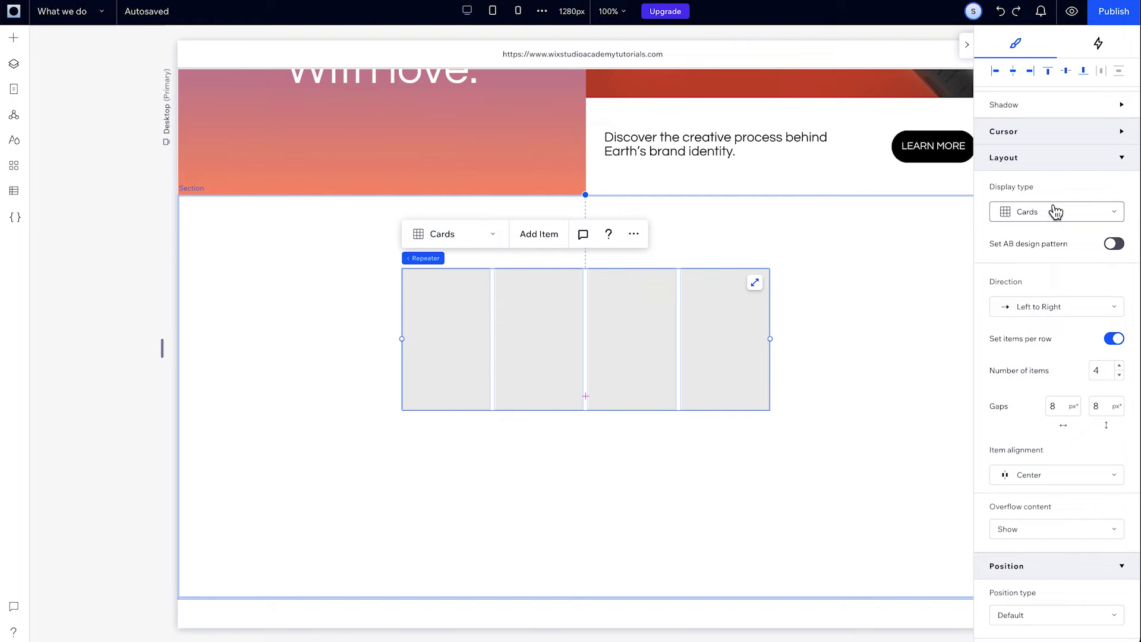
left_click(1056, 307)
left_click(1062, 309)
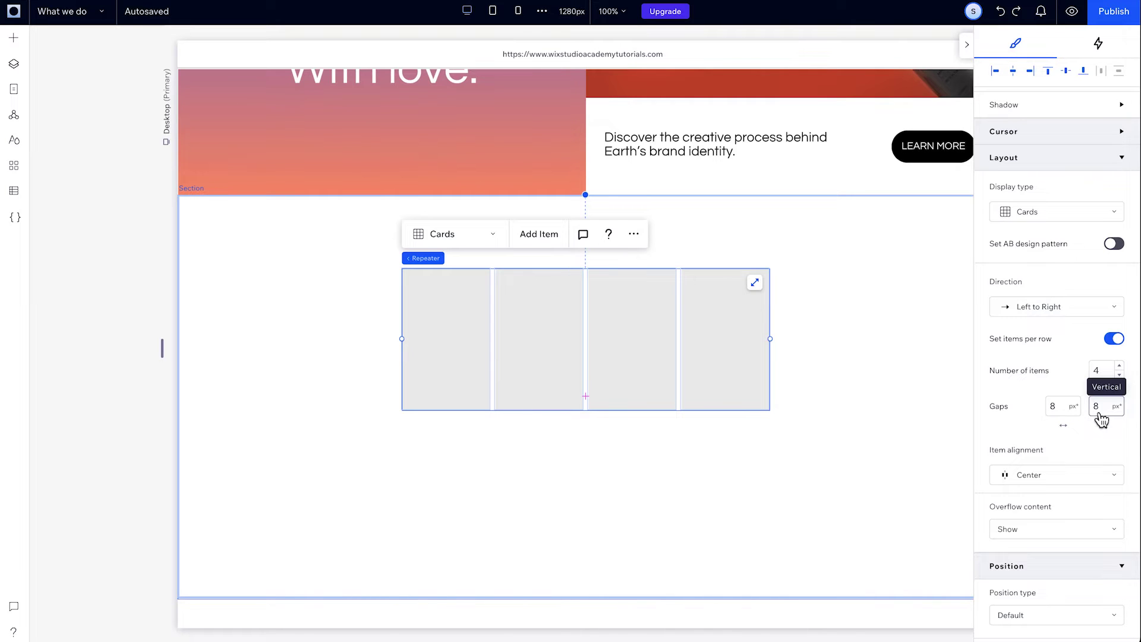
left_click(1092, 476)
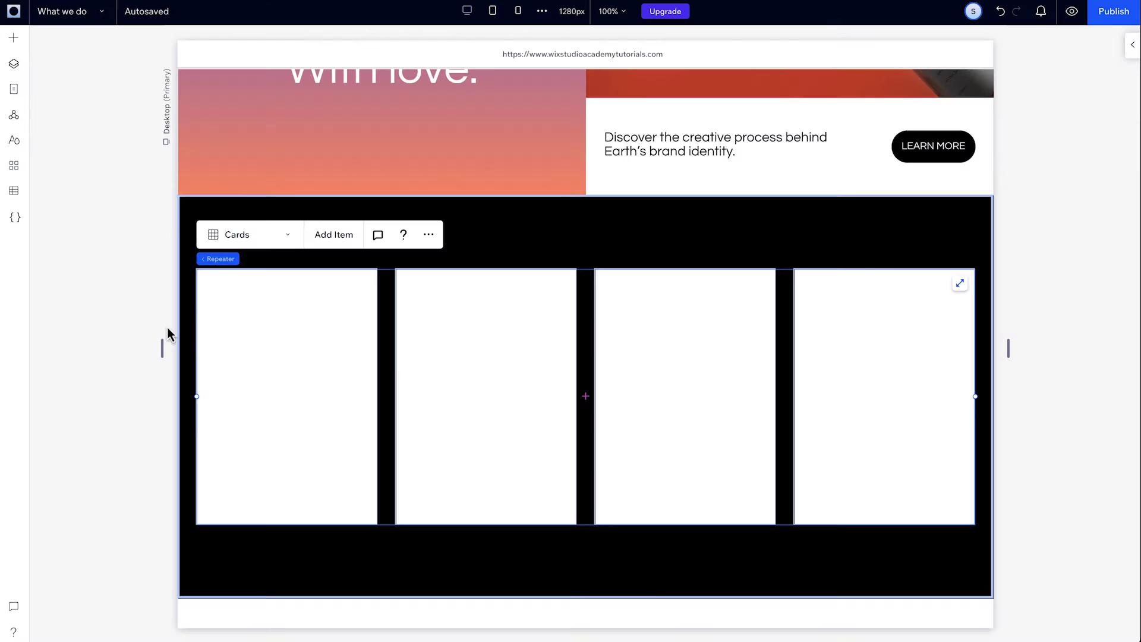
Add the 'Add a Title' heading and placeholder paragraph from saved assets into the cards
left_click(17, 40)
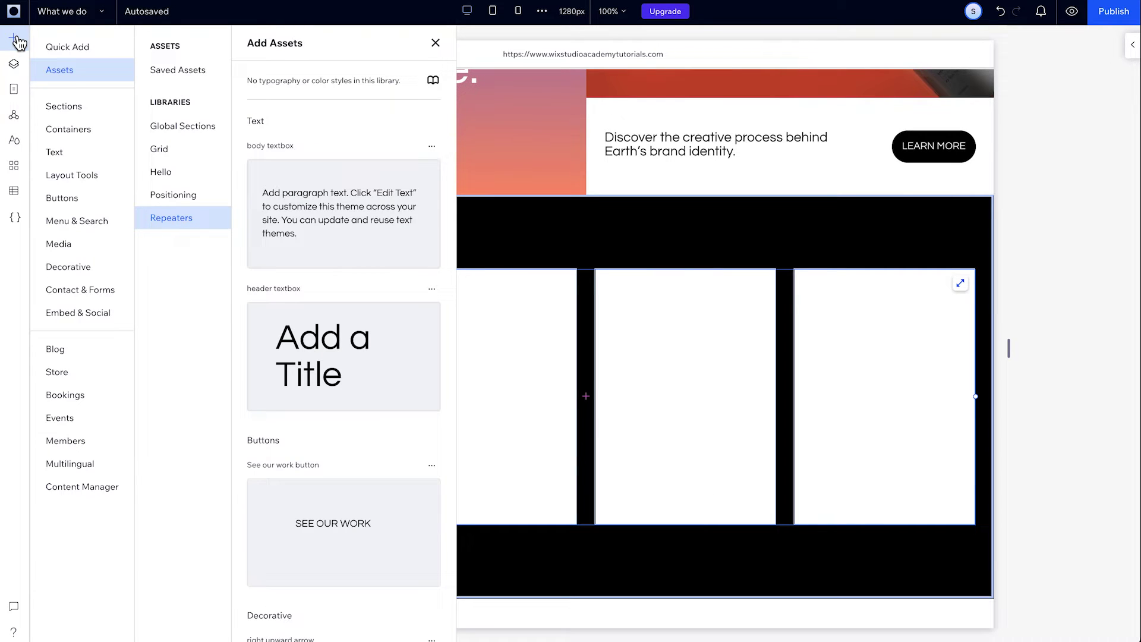
left_click_drag(300, 355, 289, 328)
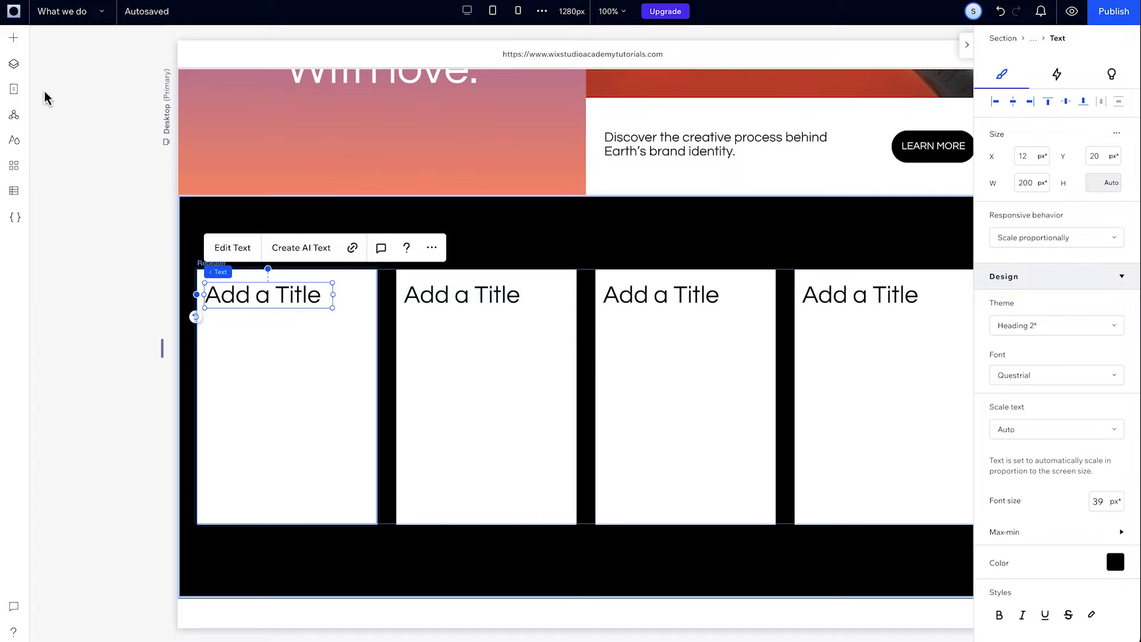
left_click(21, 54)
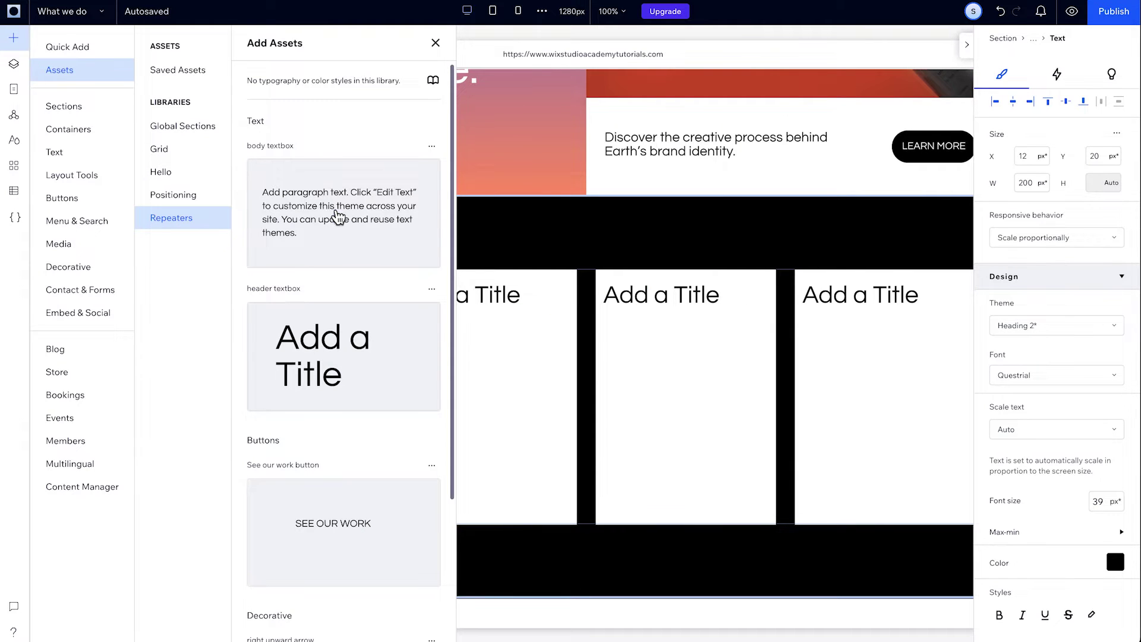
left_click_drag(345, 217, 259, 394)
left_click(355, 504)
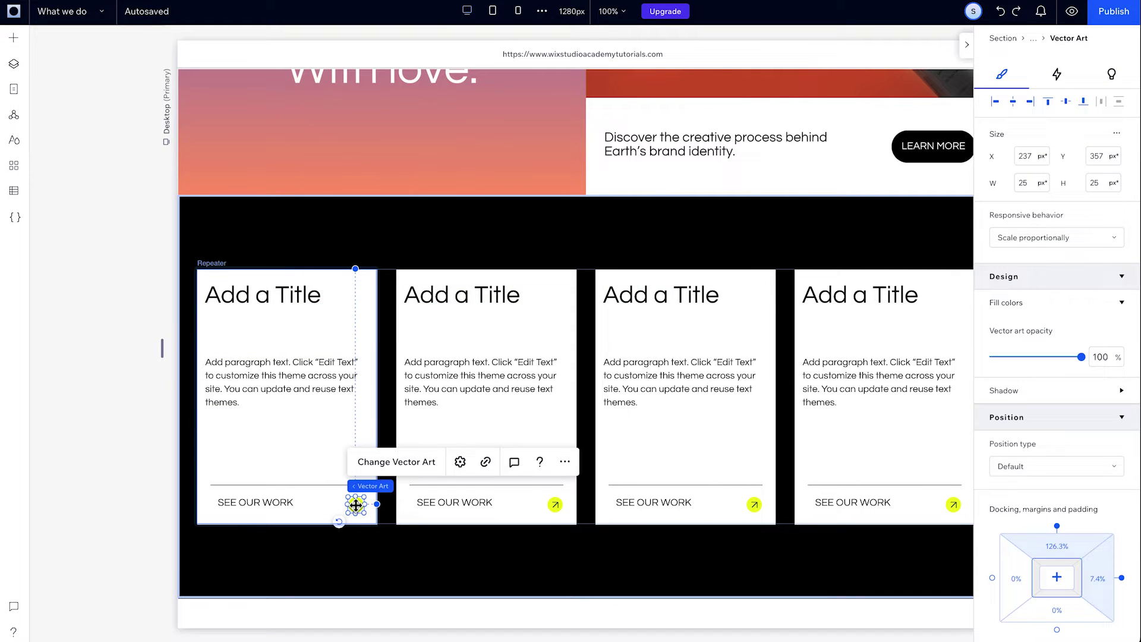
Rename the first card's heading to 'Brand Identity'
left_click(250, 300)
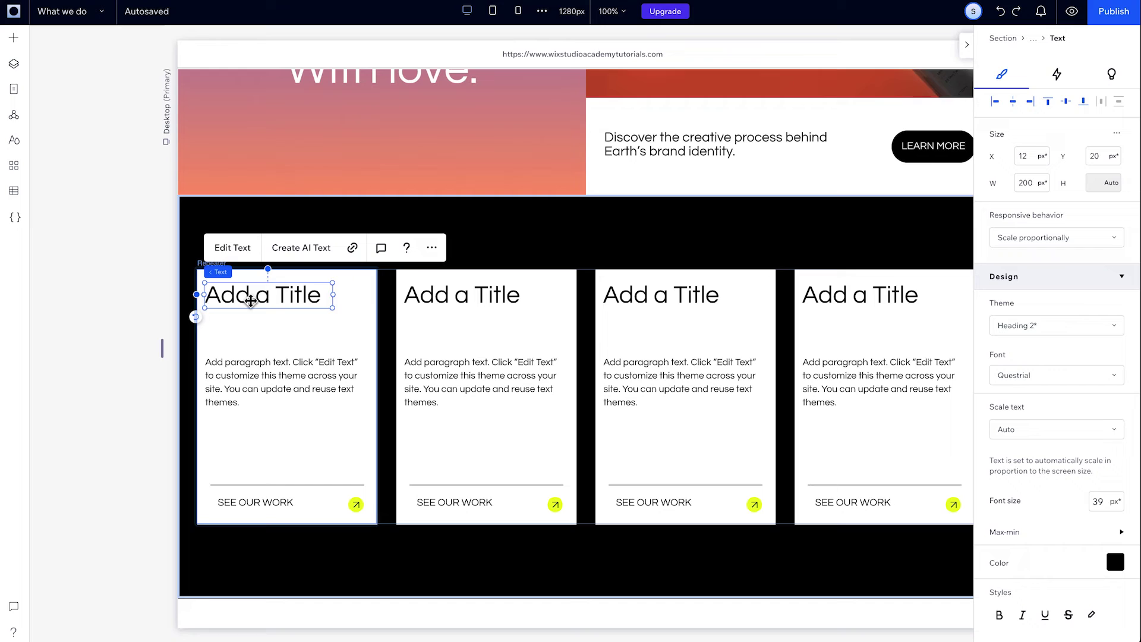
double_click(251, 301)
type("Bran")
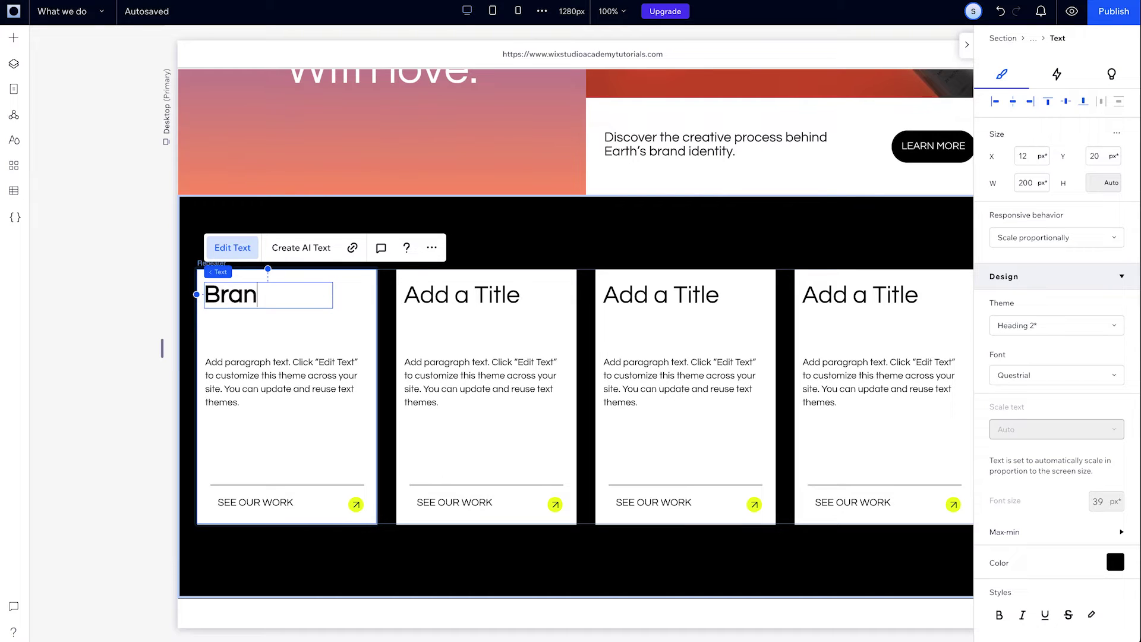
type("d Identity")
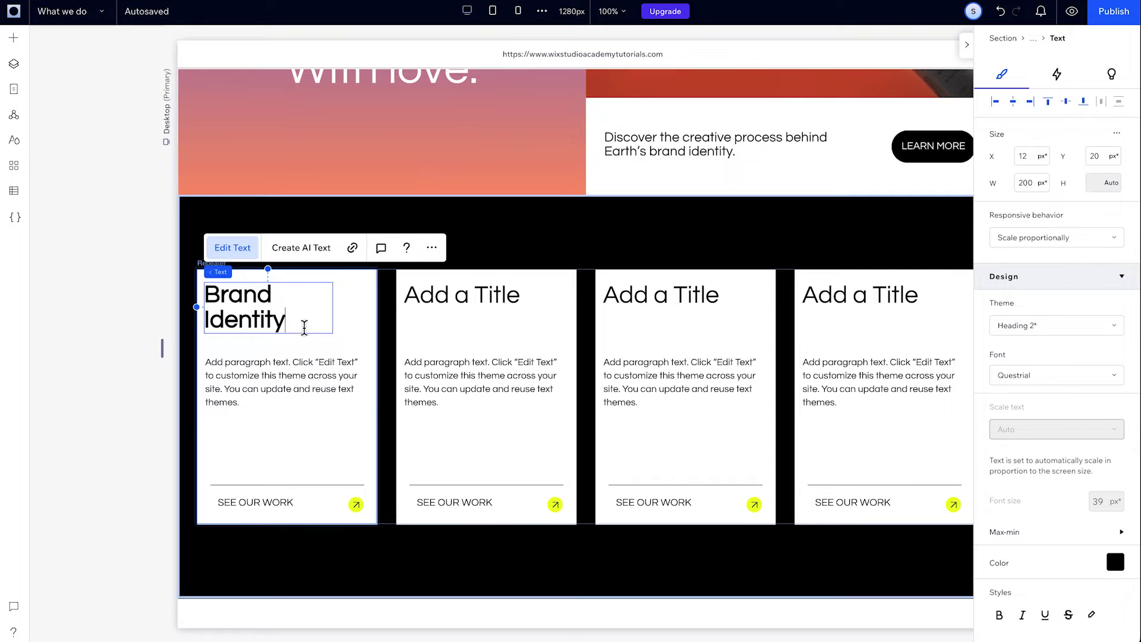
key("Escape")
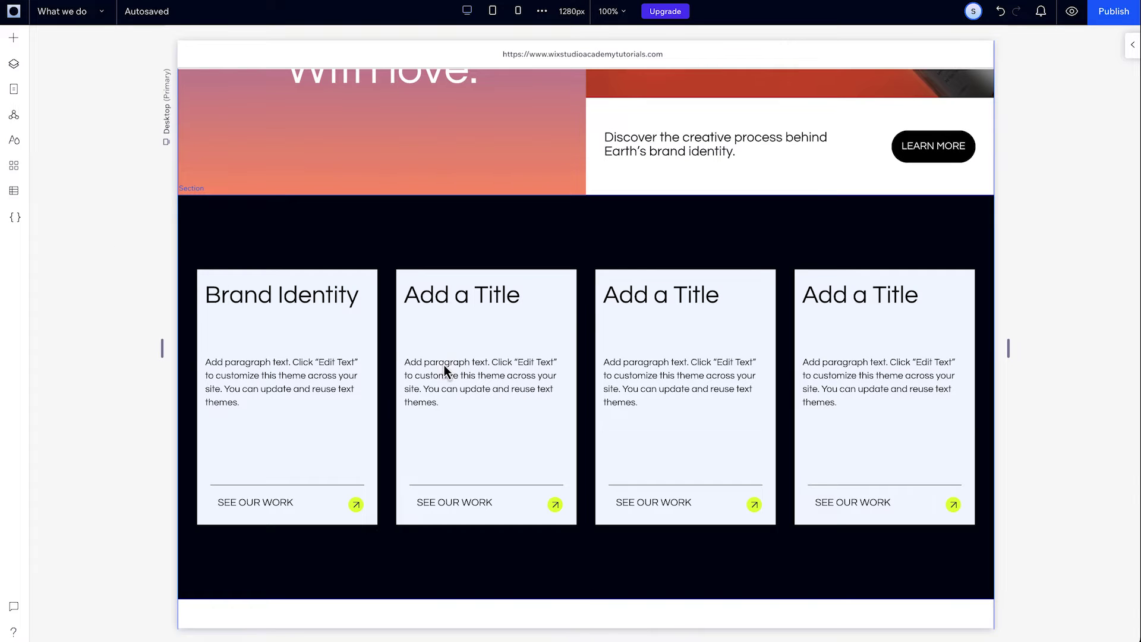
Turn on the AB design pattern in the repeater's layout settings
left_click(444, 366)
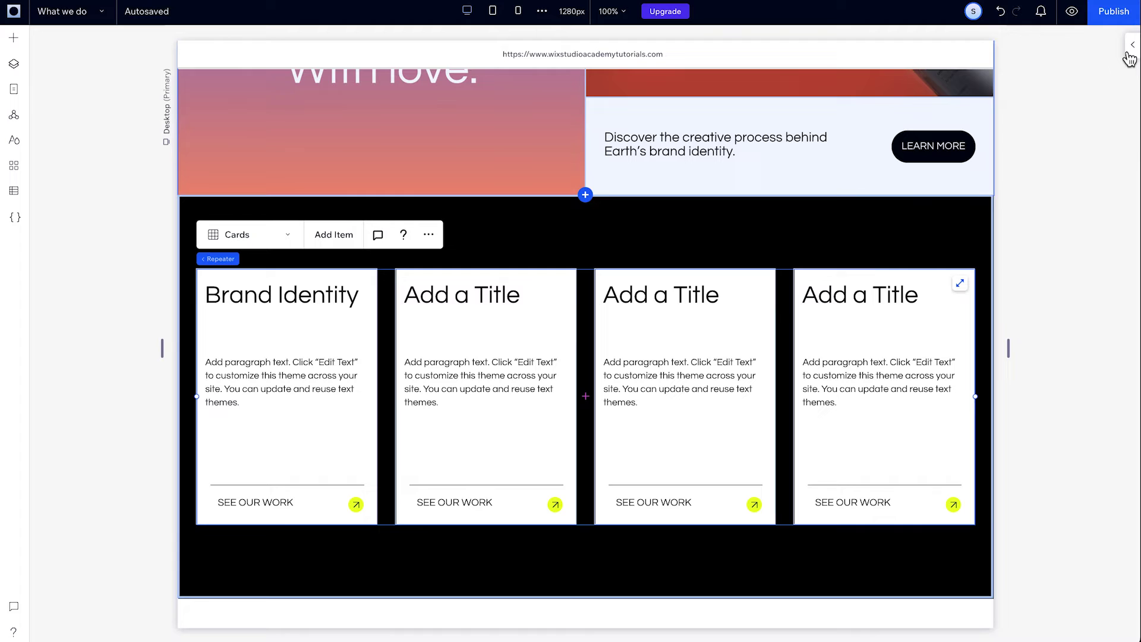
left_click(1132, 51)
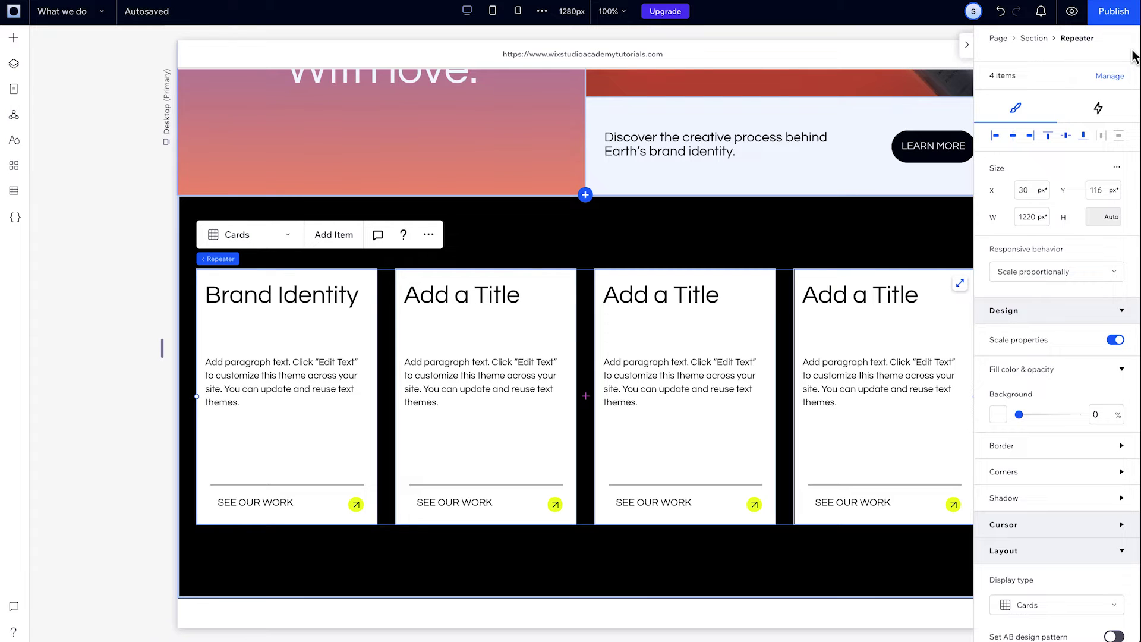
scroll(1132, 55, "down", 5)
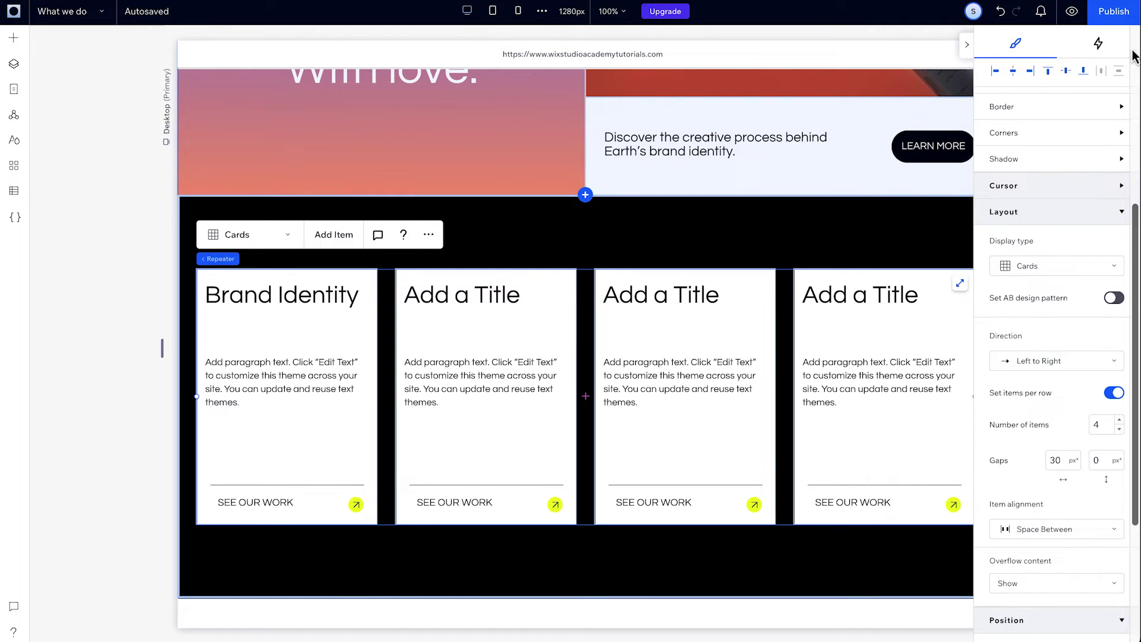
left_click(1114, 299)
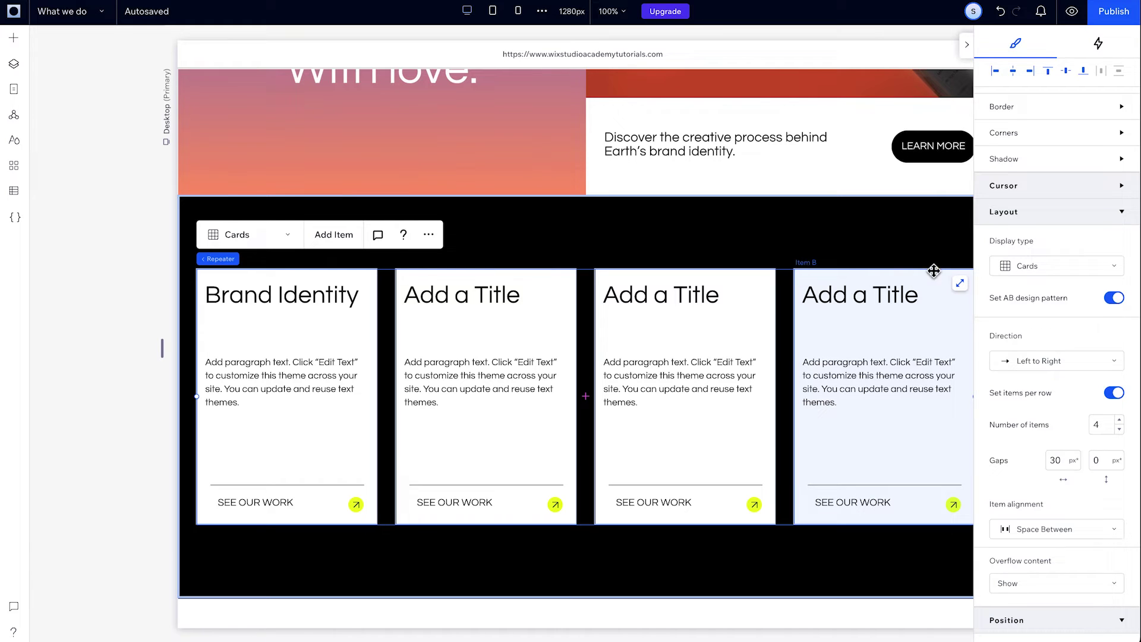
scroll(1040, 280, "up", 5)
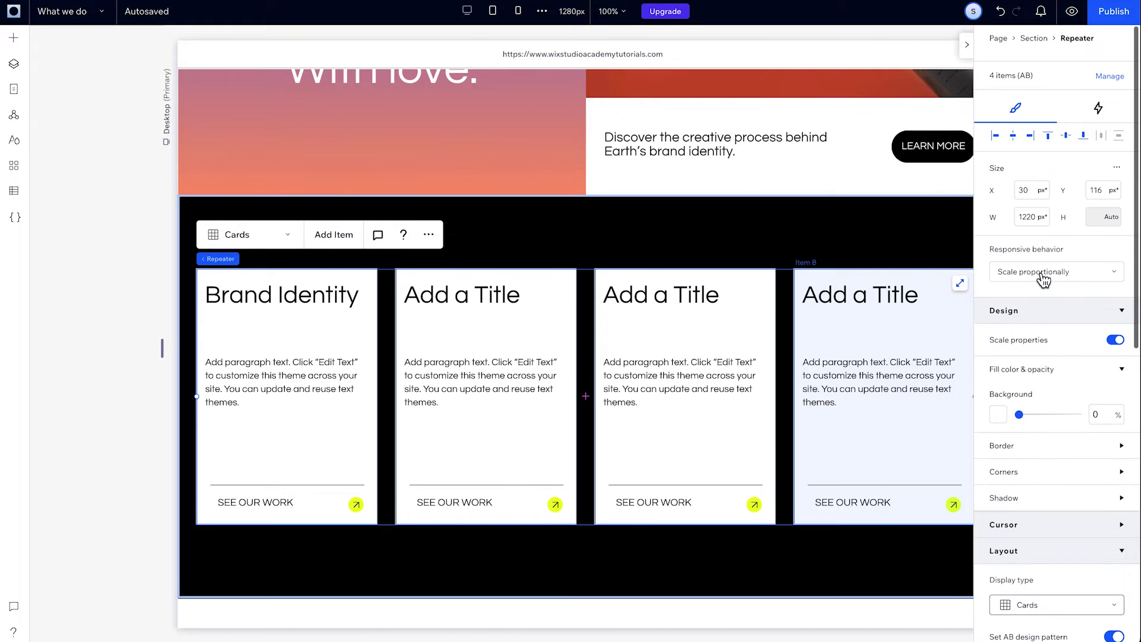
Delete the third item from the repeater's item list
left_click(1106, 79)
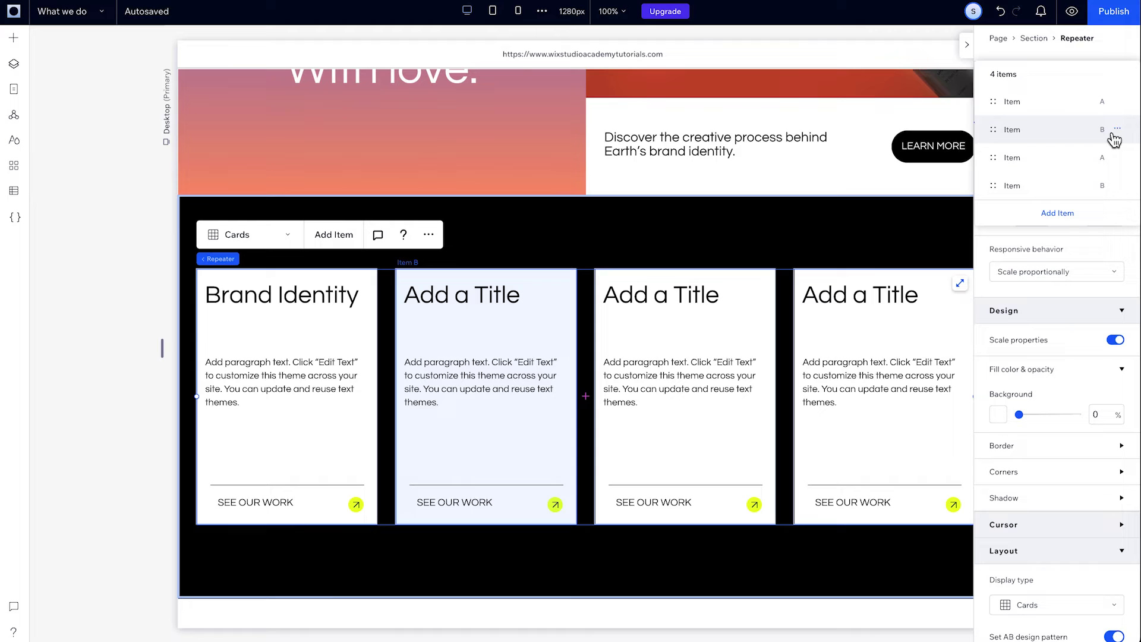
mouse_move(1117, 189)
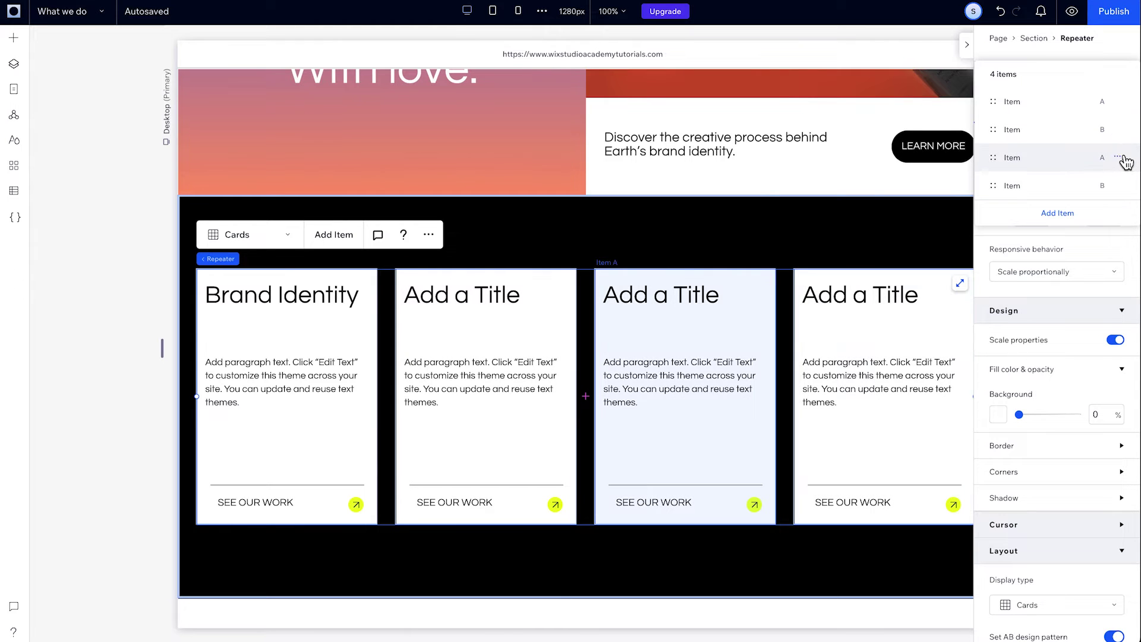
left_click(1118, 158)
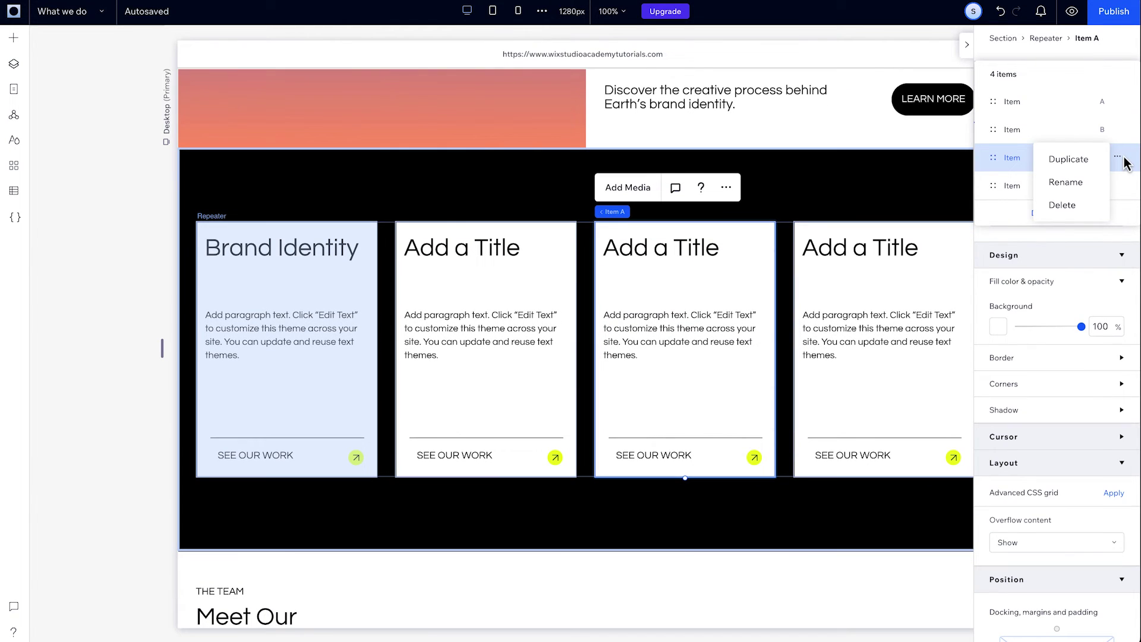
left_click(1064, 205)
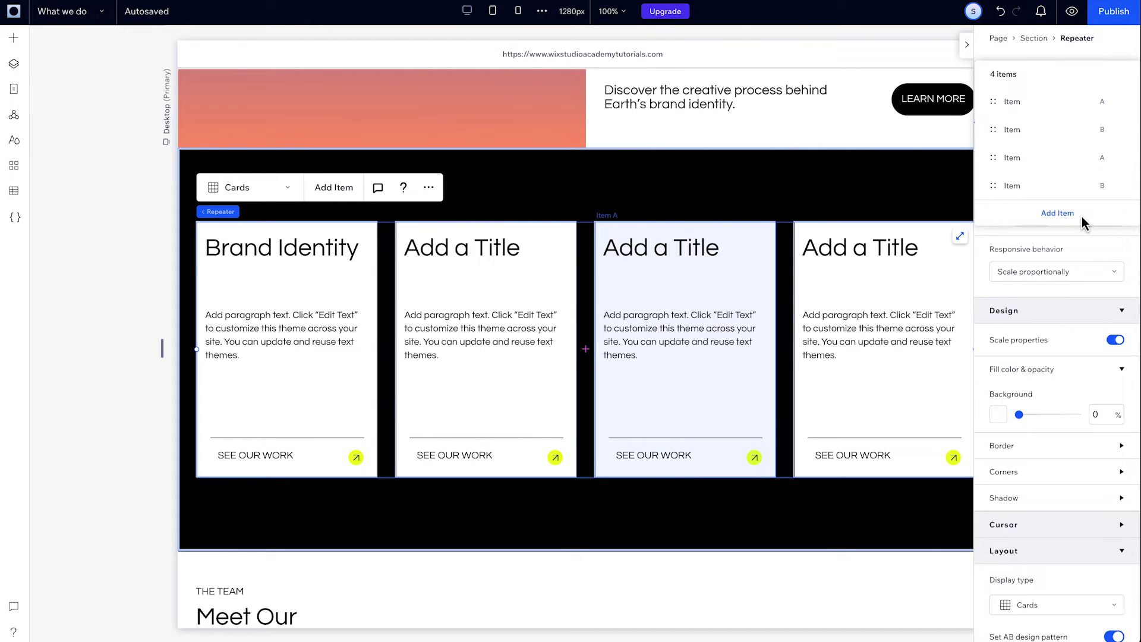
Give the Item B cards a blue background and round the card corners to 20px
left_click(904, 376)
left_click(999, 359)
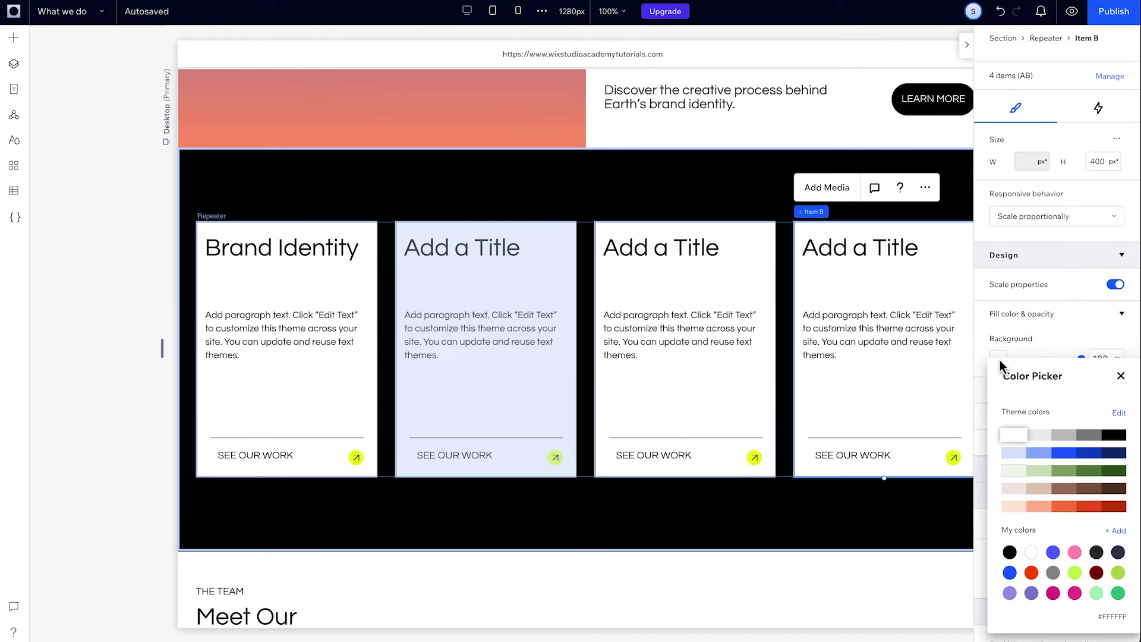
left_click(1052, 552)
left_click(1120, 376)
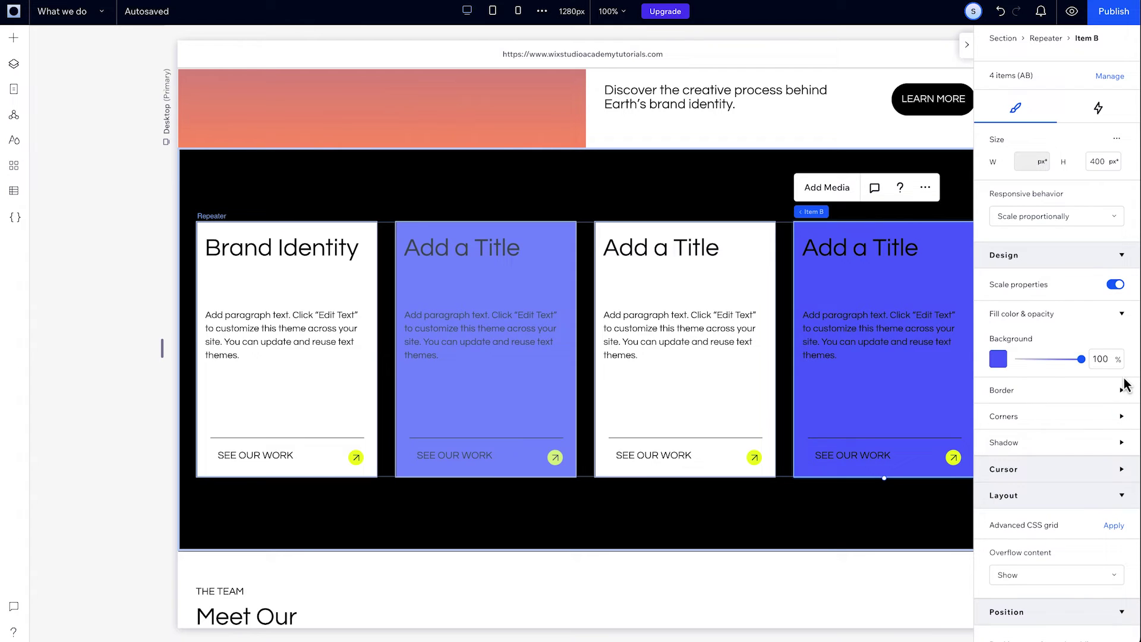
left_click(1121, 416)
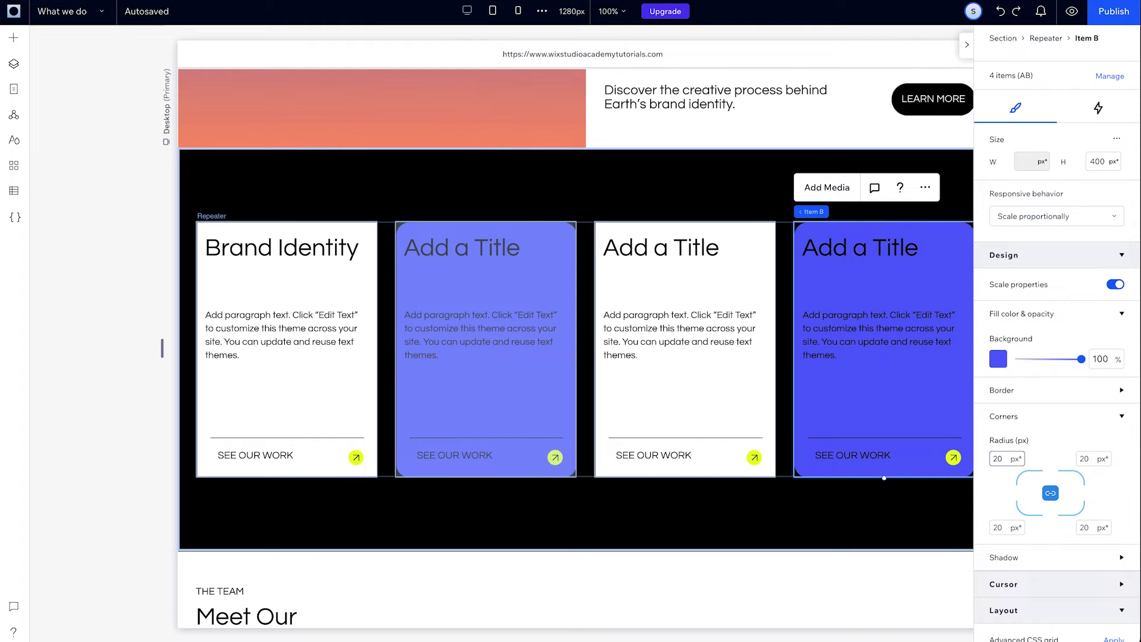
left_click(741, 387)
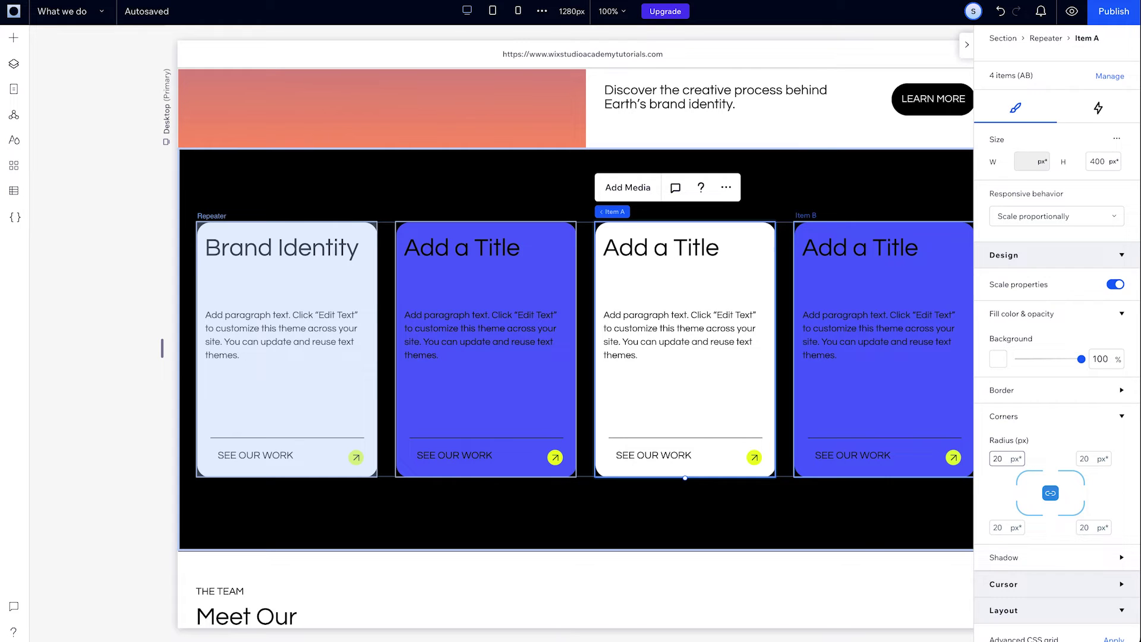
left_click(361, 342)
left_click(346, 386)
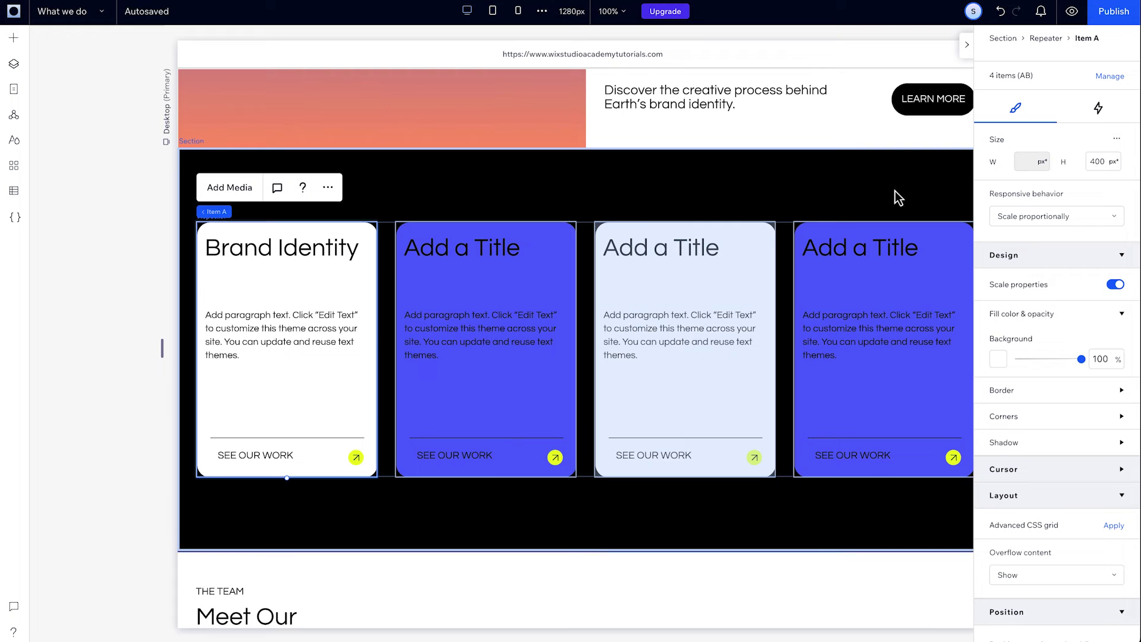
left_click(1110, 76)
left_click(1117, 102)
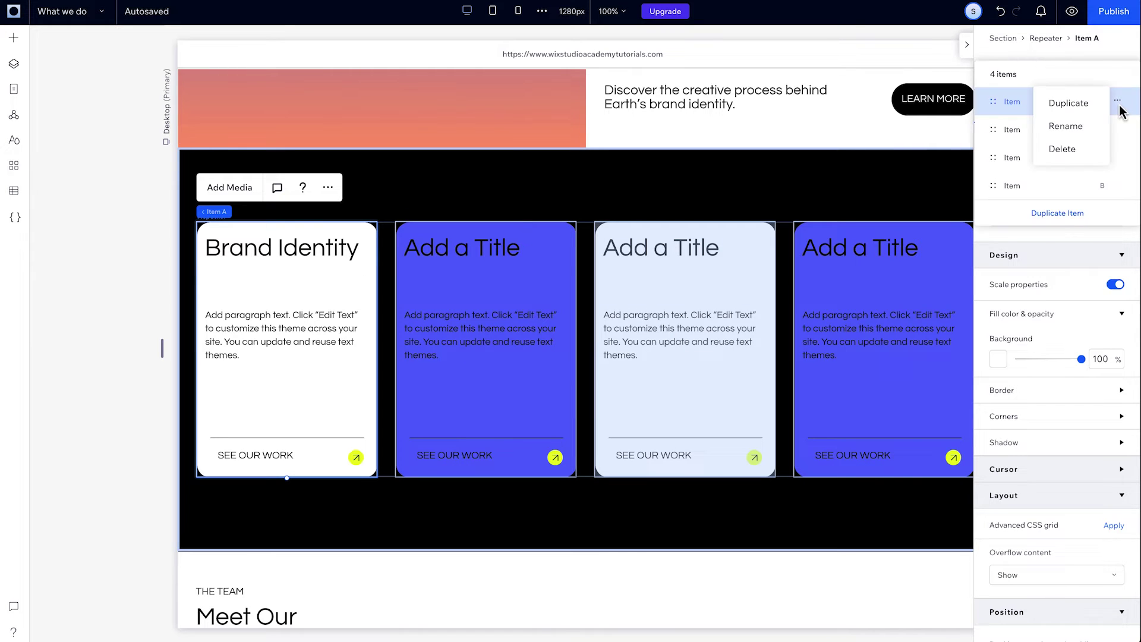
left_click(1078, 148)
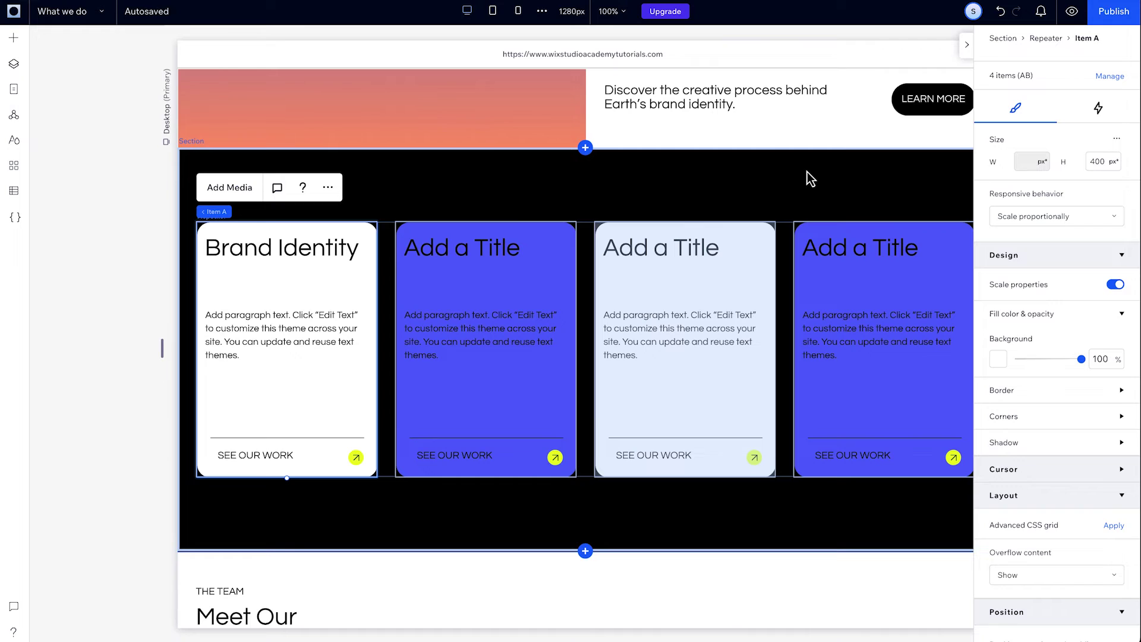
Drag the first repeater item down to second place in the items list
left_click(1108, 76)
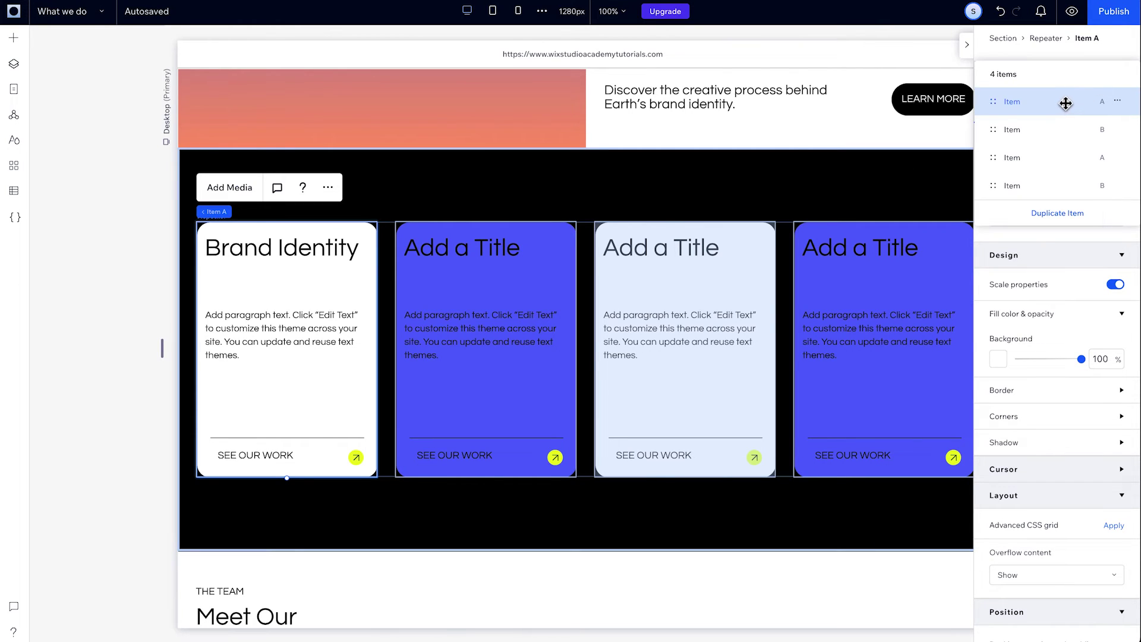
left_click_drag(1065, 103, 1063, 130)
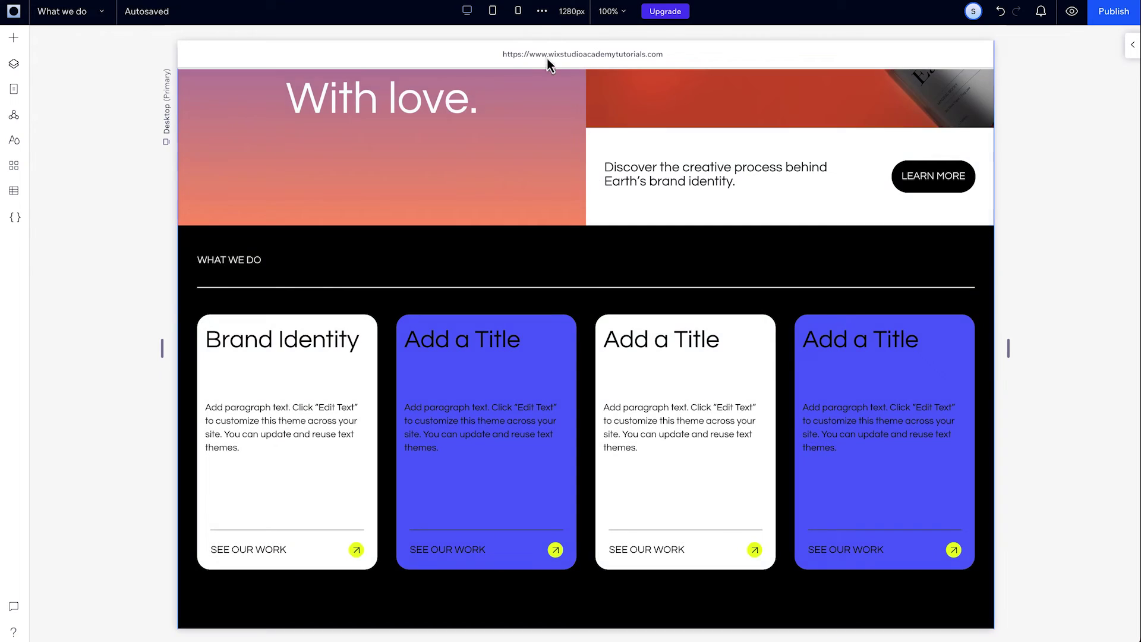
On the mobile breakpoint, change the blue Item B card's background to white
left_click(520, 12)
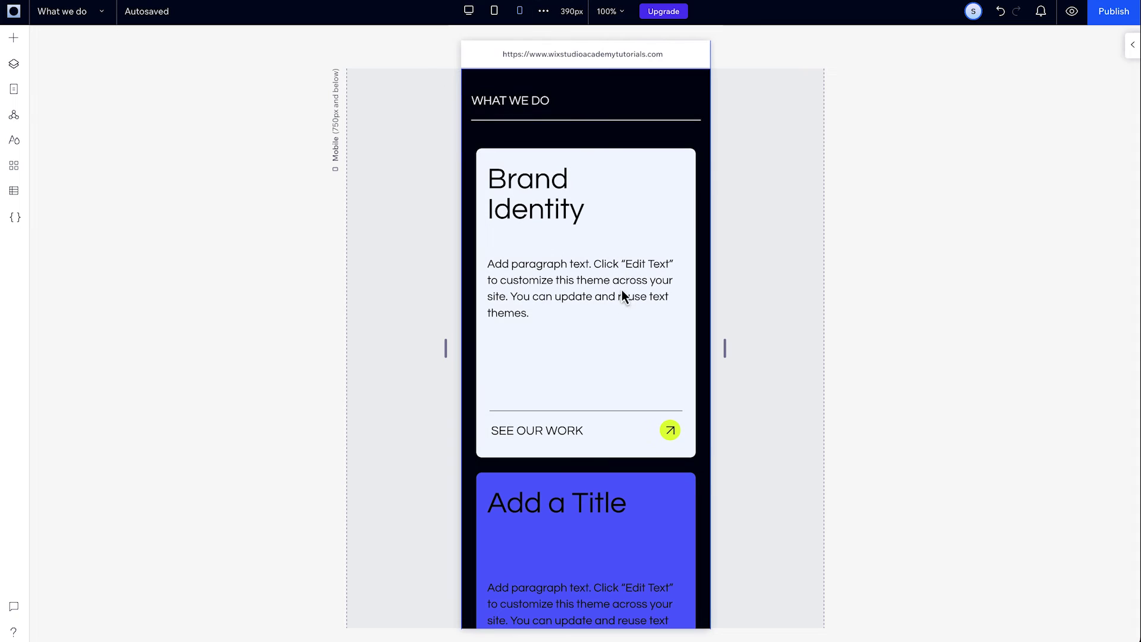
scroll(618, 340, "down", 3)
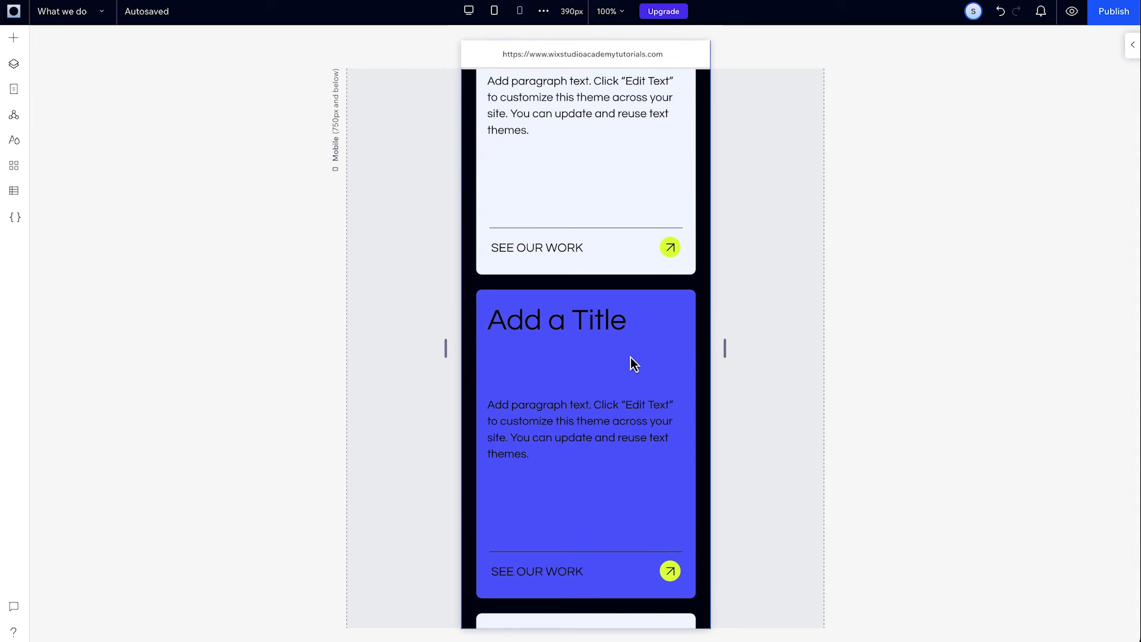
left_click(633, 363)
left_click(632, 358)
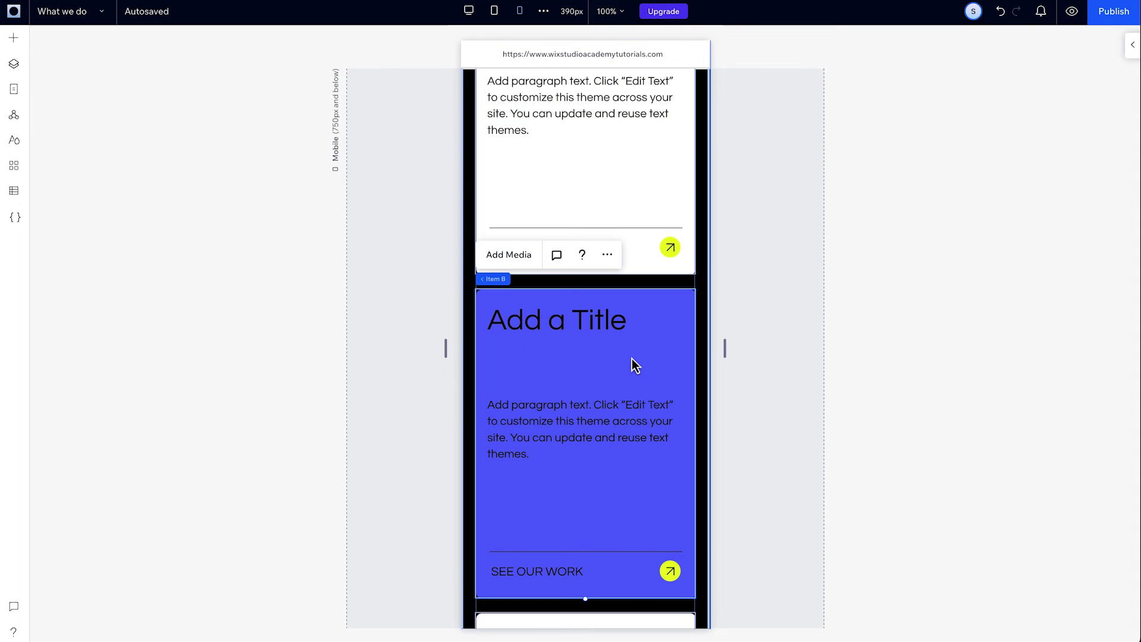
left_click(1132, 45)
left_click(999, 200)
left_click(1005, 275)
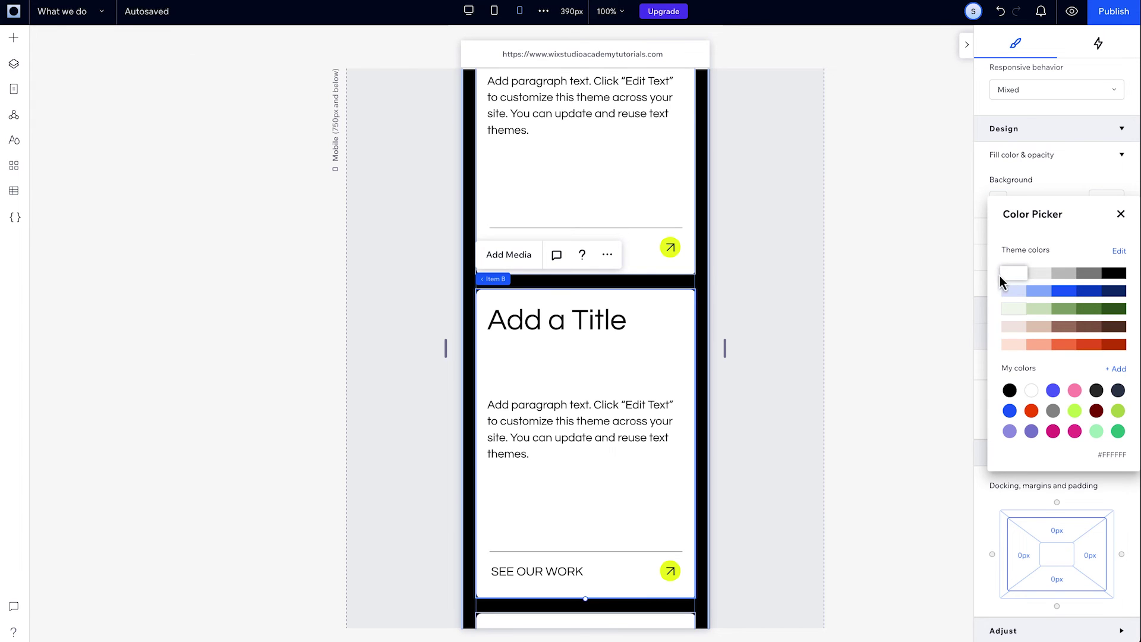
left_click(807, 313)
Compare against the desktop layout, then return to mobile and select the whole repeater
scroll(807, 310, "up", 4)
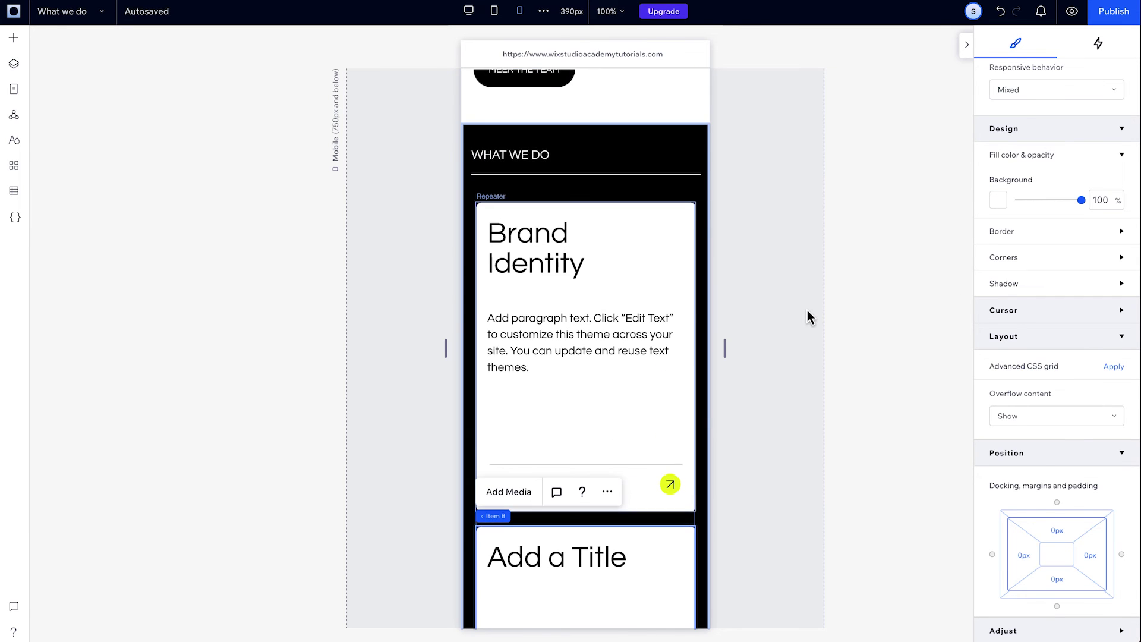
left_click(468, 11)
left_click(517, 10)
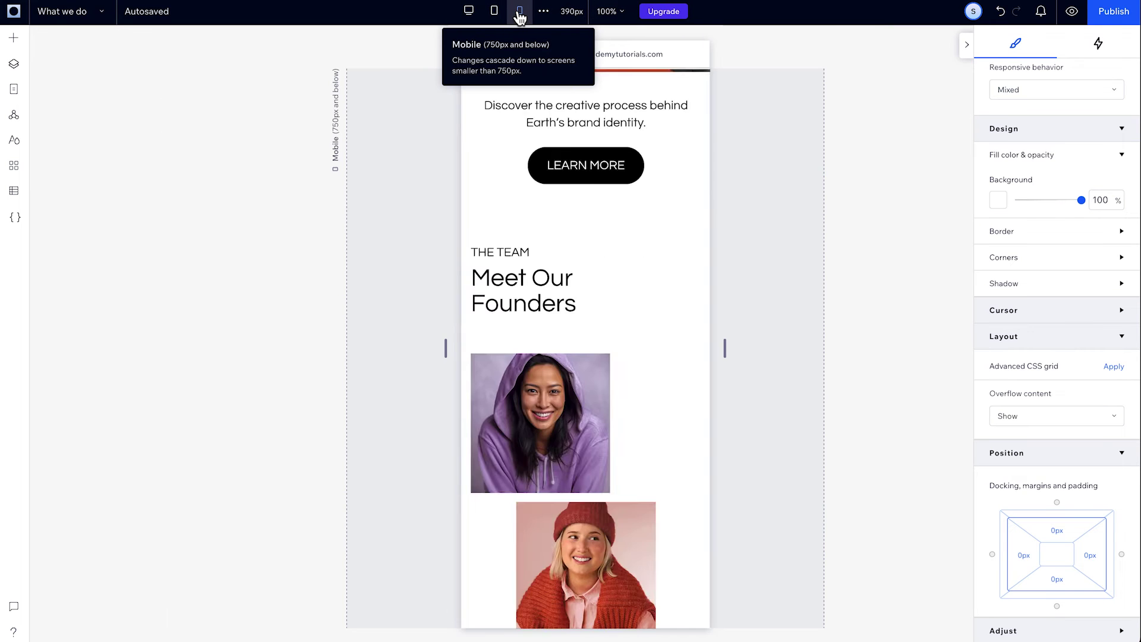
left_click(523, 183)
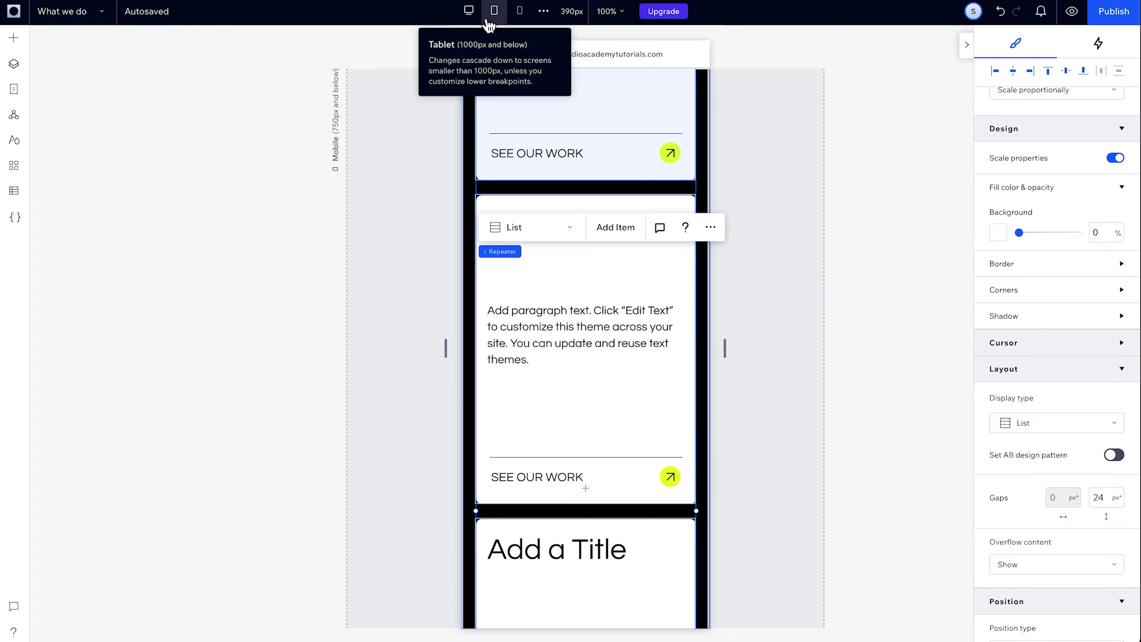
Return to the Desktop breakpoint and re-enable the repeater's AB design pattern
left_click(469, 11)
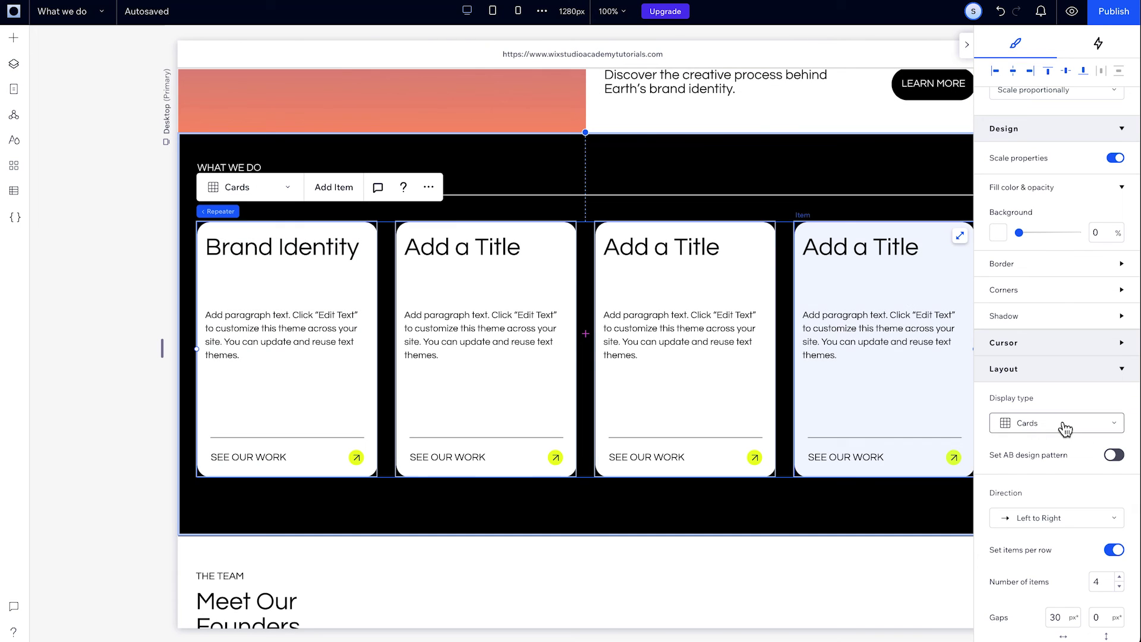
left_click(1115, 456)
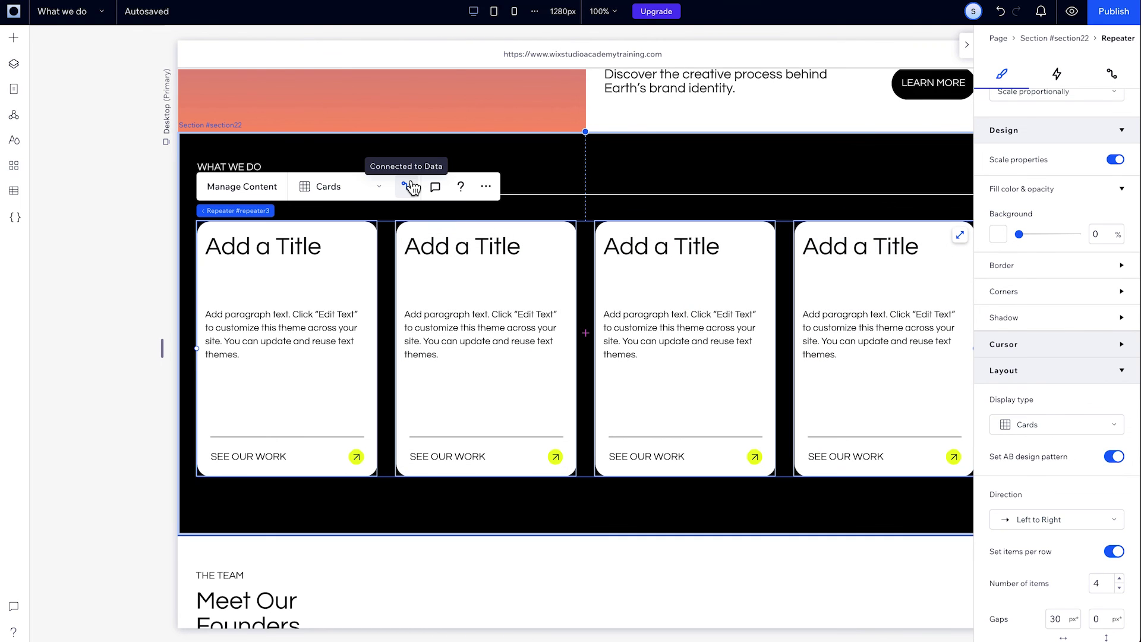
Open the What we do collection in the CMS to view its four items
left_click(27, 191)
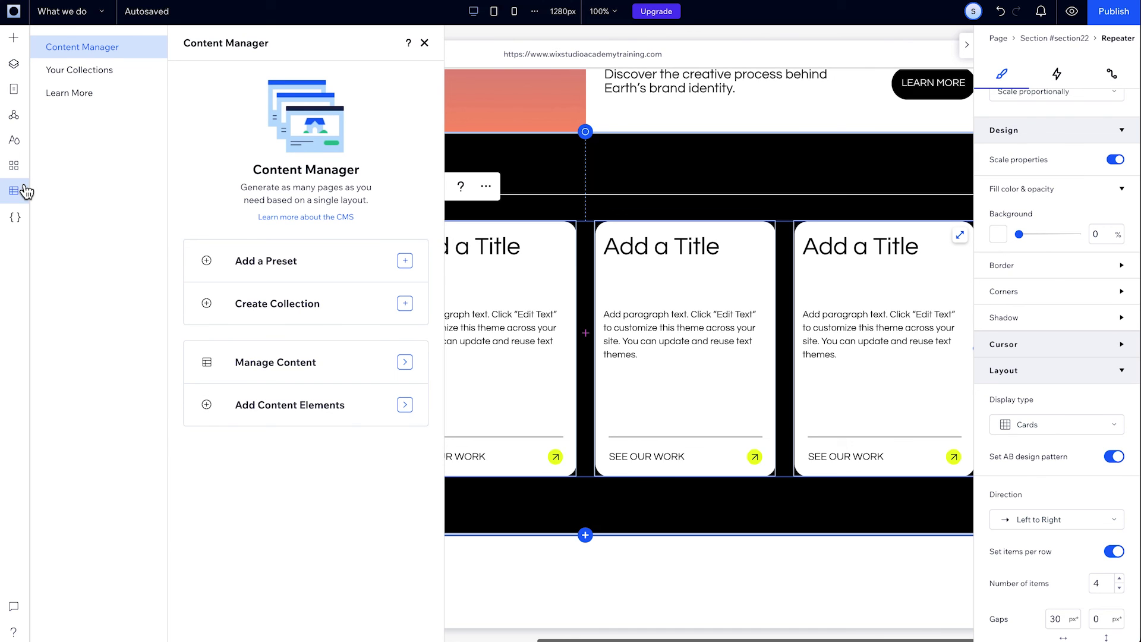
left_click(100, 72)
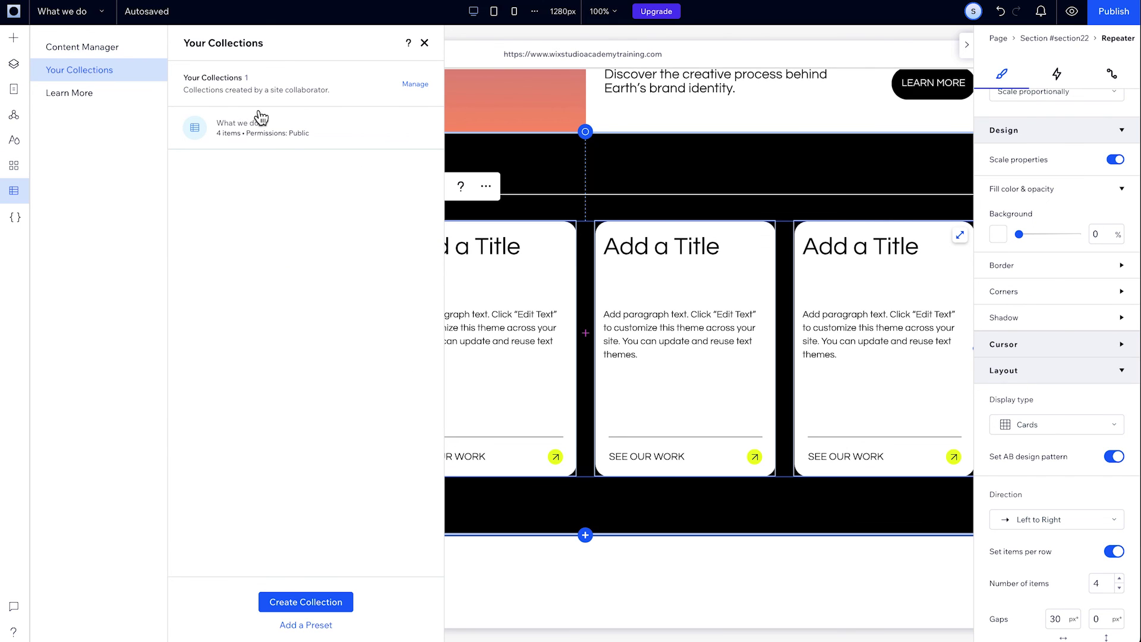
left_click(291, 134)
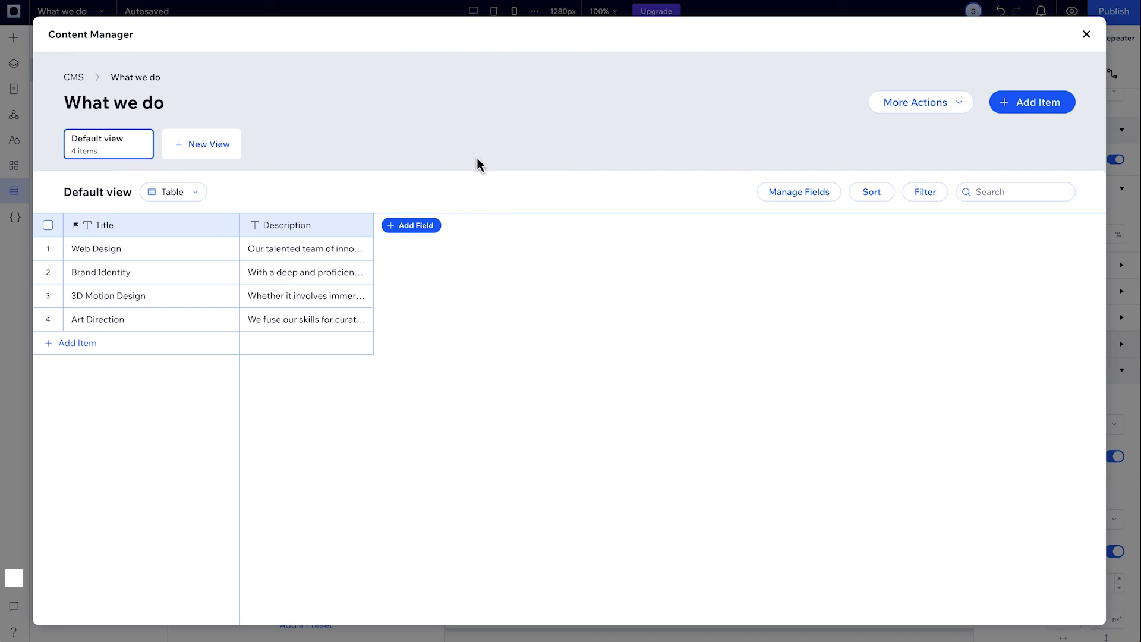